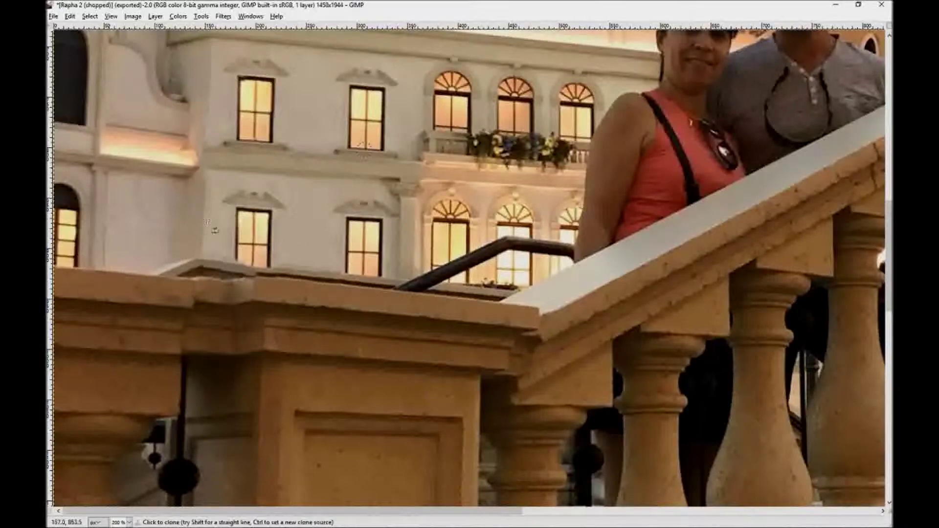
# Close the exported 'Rapha 2 (shopped)' image window.
pyautogui.click(881, 5)
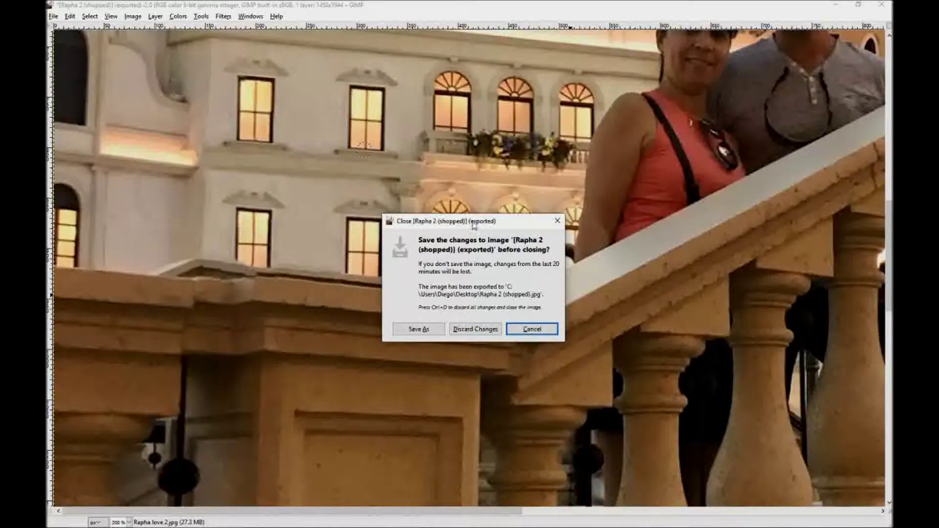
# Discard the old image's changes and open Rapha Love.jpg from the Desktop.
pyautogui.click(496, 331)
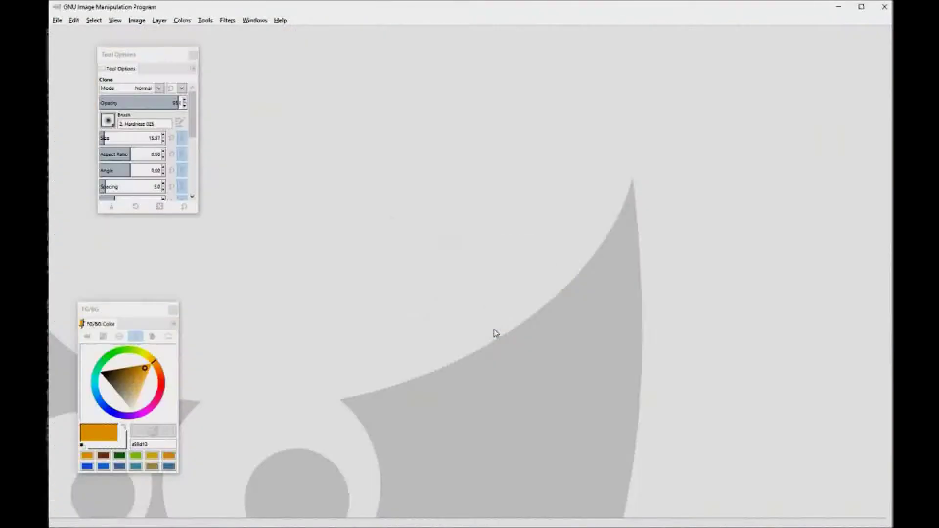
pyautogui.click(57, 21)
pyautogui.click(71, 52)
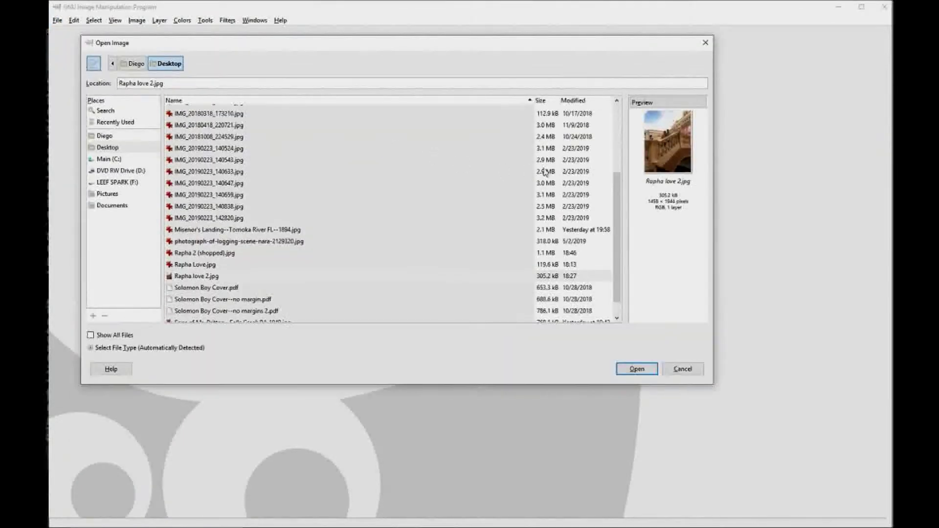
pyautogui.click(107, 147)
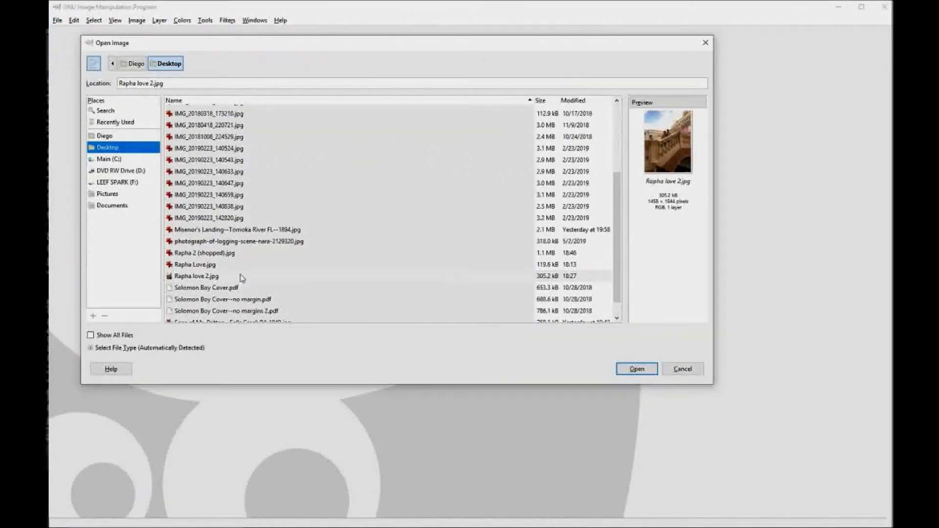
pyautogui.click(192, 264)
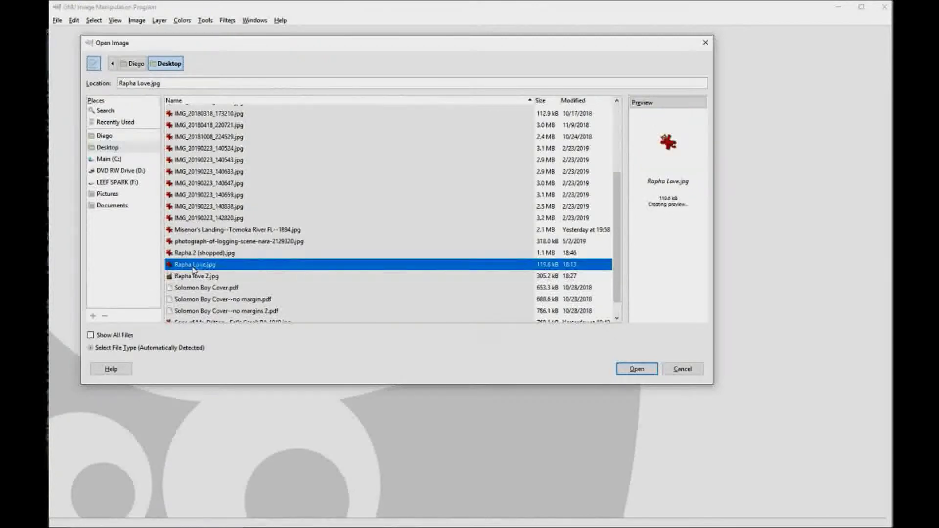
pyautogui.click(191, 277)
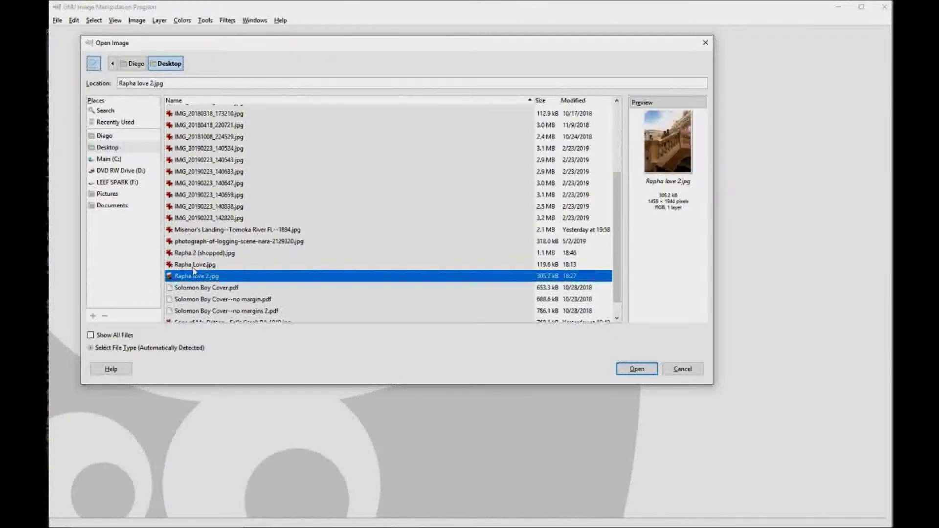
pyautogui.click(193, 264)
pyautogui.click(626, 370)
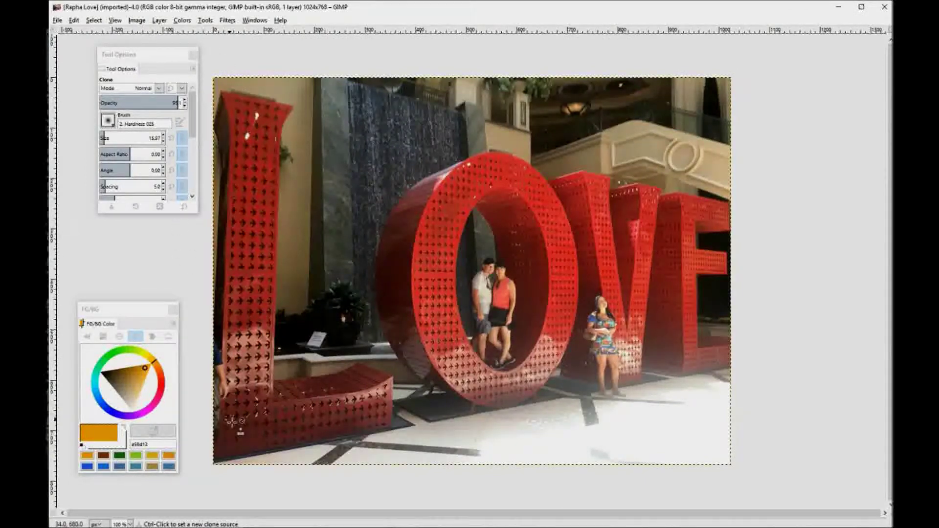
# Zoom the LOVE photo to 200%, pan to the couple inside the O, and try a clone stroke there.
pyautogui.moveTo(284, 527)
pyautogui.click(130, 524)
pyautogui.click(122, 446)
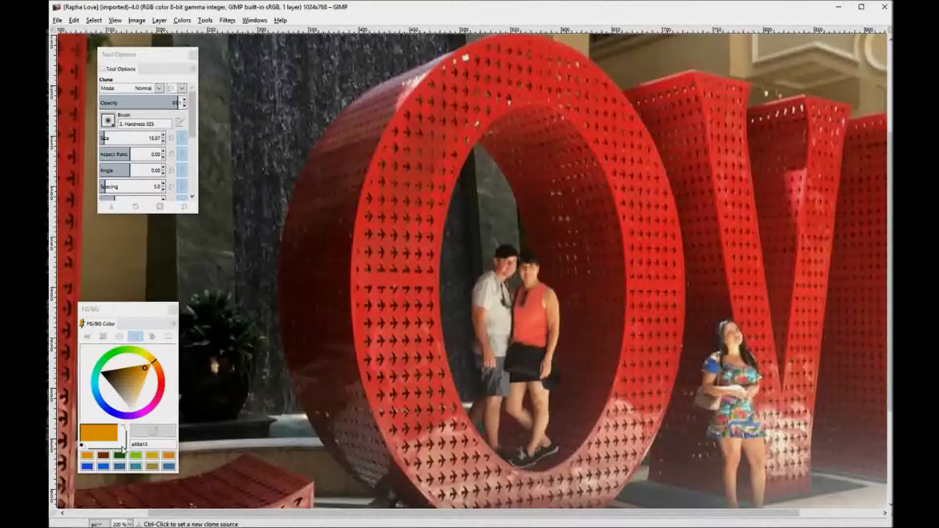
pyautogui.moveTo(477, 512); pyautogui.dragTo(597, 514)
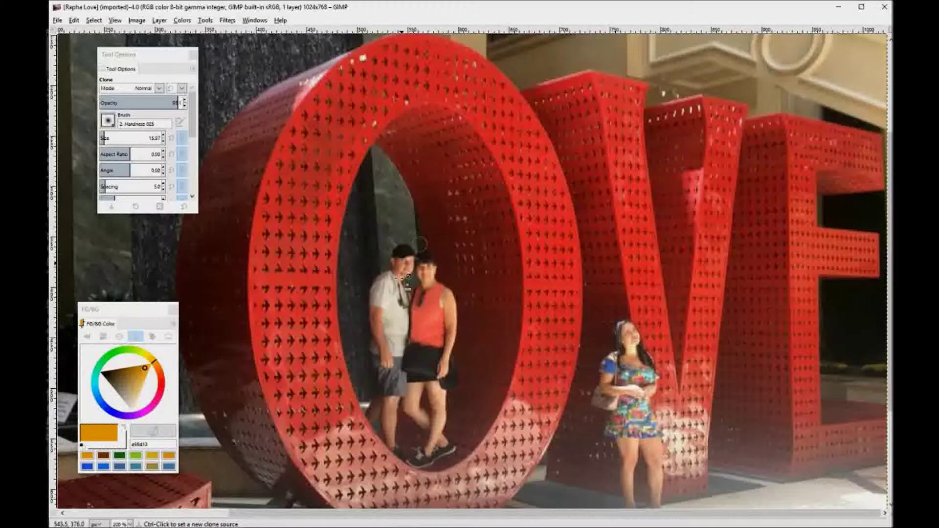
pyautogui.click(442, 254)
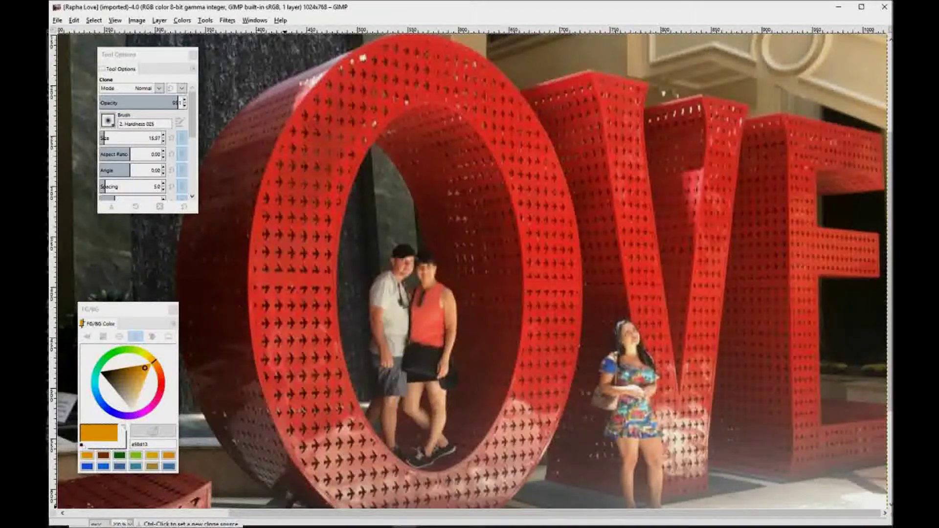
pyautogui.moveTo(239, 527)
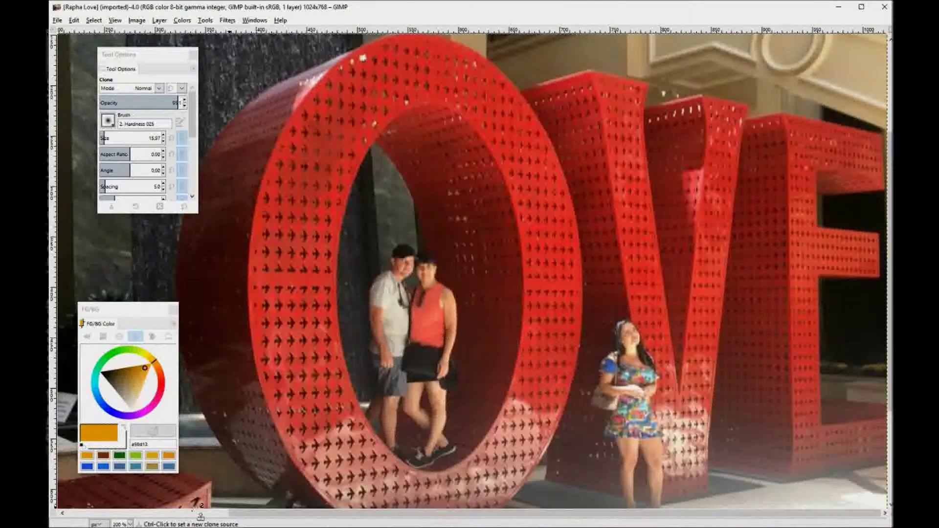
# Zoom to 400% and pan to the woman's legs and the ground before the V.
pyautogui.click(130, 524)
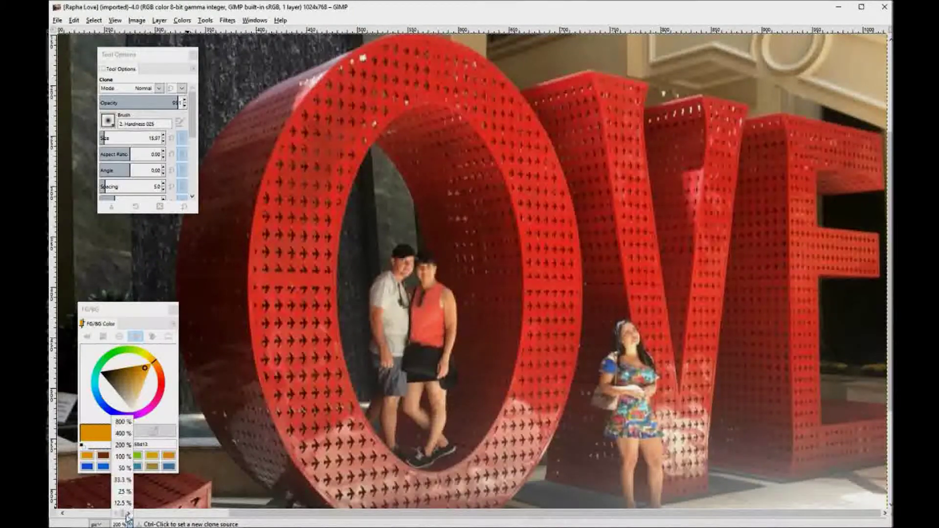
pyautogui.click(122, 434)
pyautogui.moveTo(581, 514); pyautogui.dragTo(701, 514)
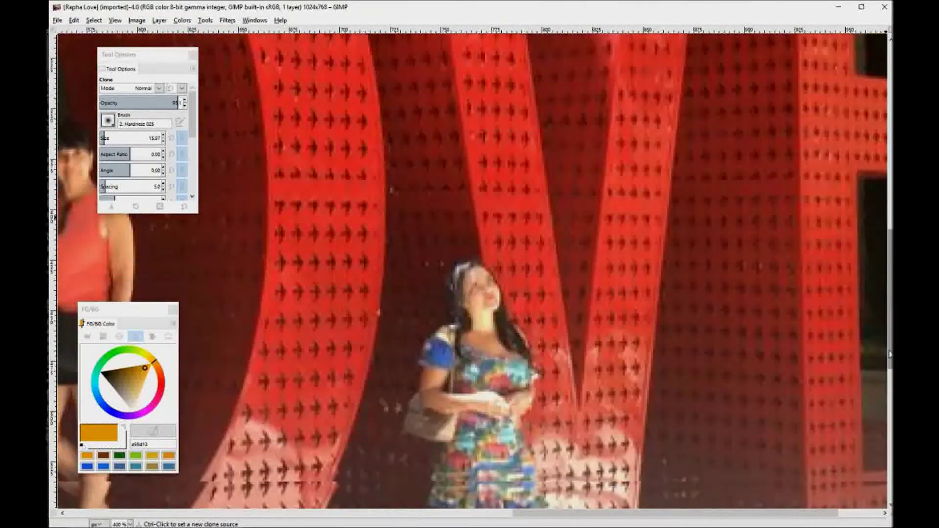
pyautogui.moveTo(889, 355); pyautogui.dragTo(889, 373)
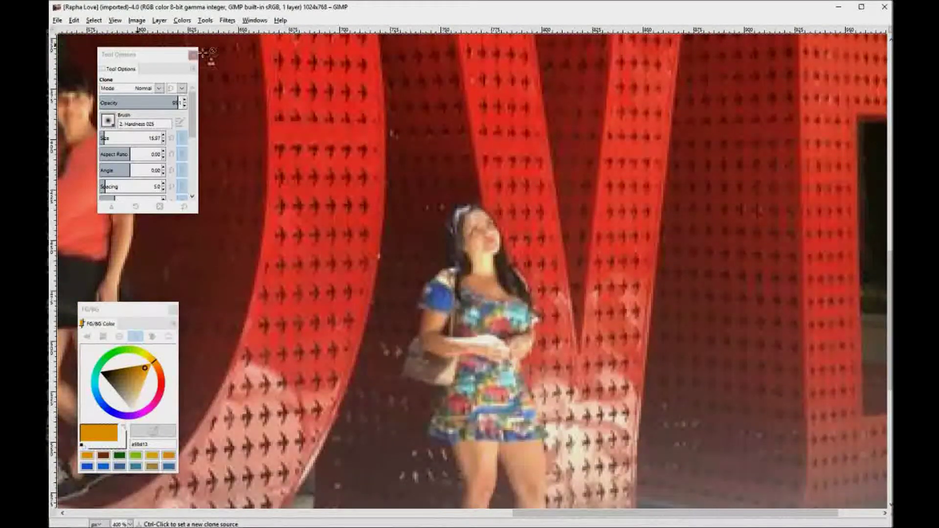
# Switch to the Clone tool from Tools > Paint Tools.
pyautogui.click(205, 20)
pyautogui.moveTo(223, 41)
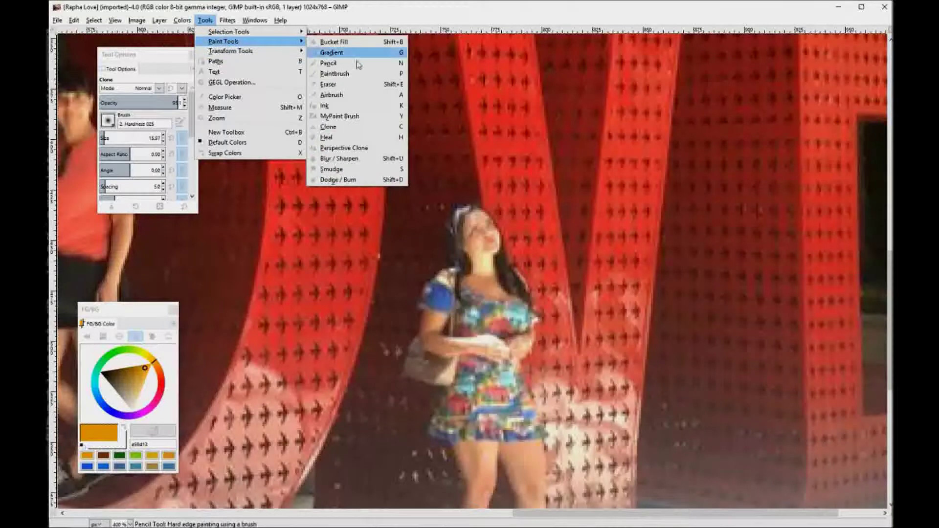
pyautogui.click(342, 127)
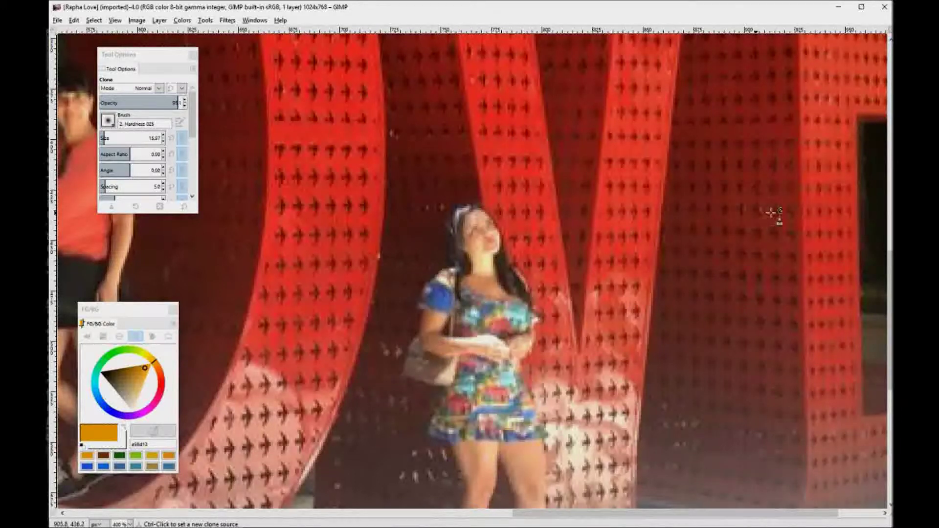
pyautogui.moveTo(889, 283); pyautogui.dragTo(890, 226)
pyautogui.scroll(-6, 880, 283)
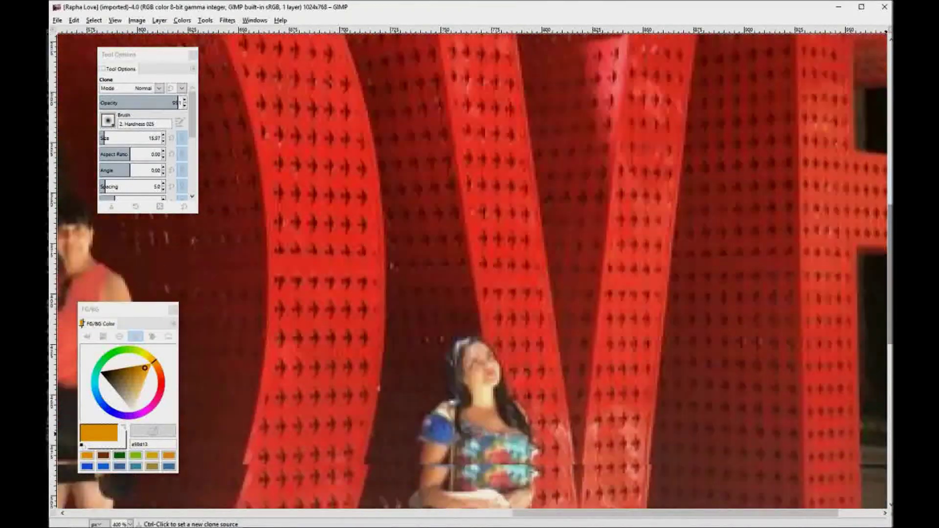
pyautogui.scroll(6, 881, 283)
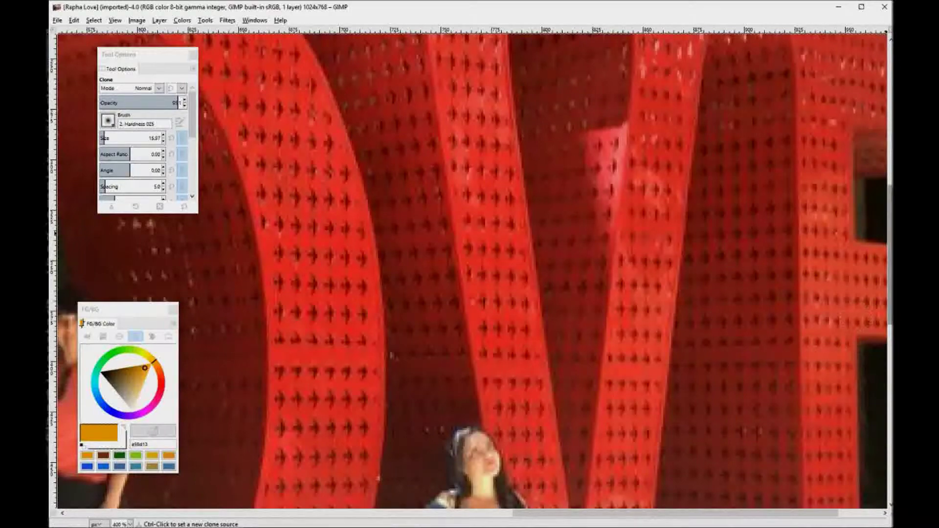
pyautogui.scroll(-5, 891, 267)
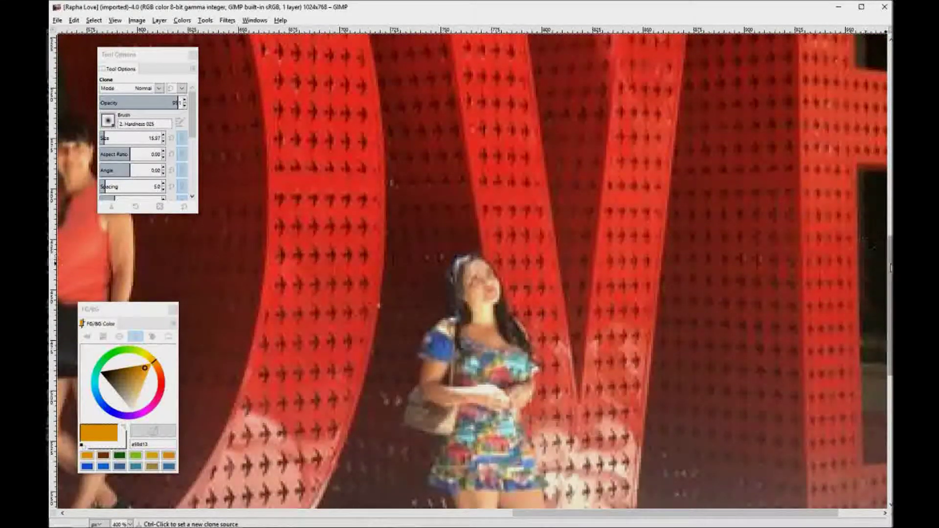
pyautogui.scroll(-3, 891, 268)
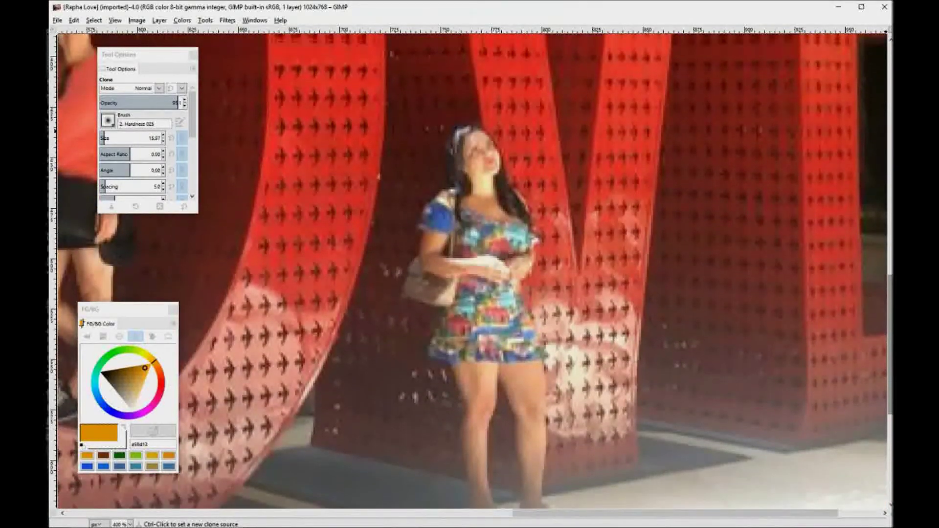
pyautogui.scroll(-4, 891, 269)
pyautogui.scroll(-1, 891, 269)
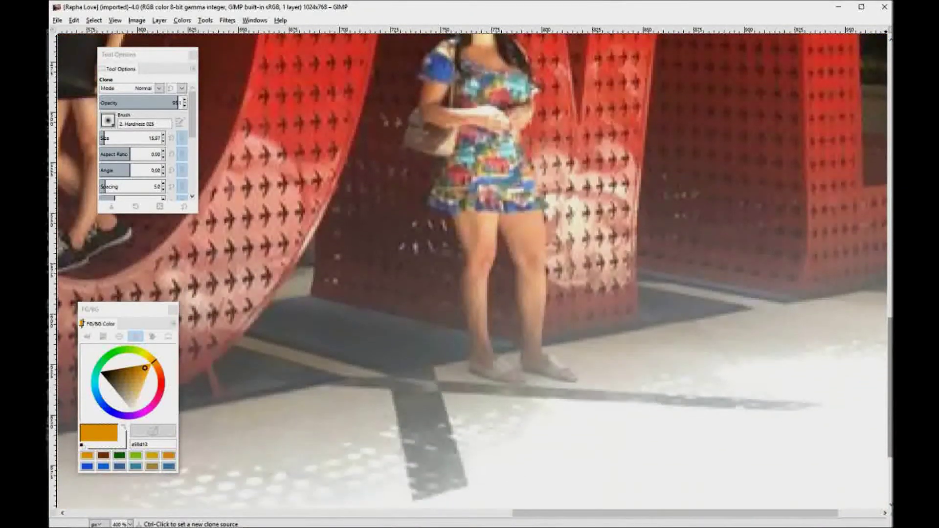
pyautogui.moveTo(891, 365); pyautogui.dragTo(891, 294)
pyautogui.scroll(-2, 891, 295)
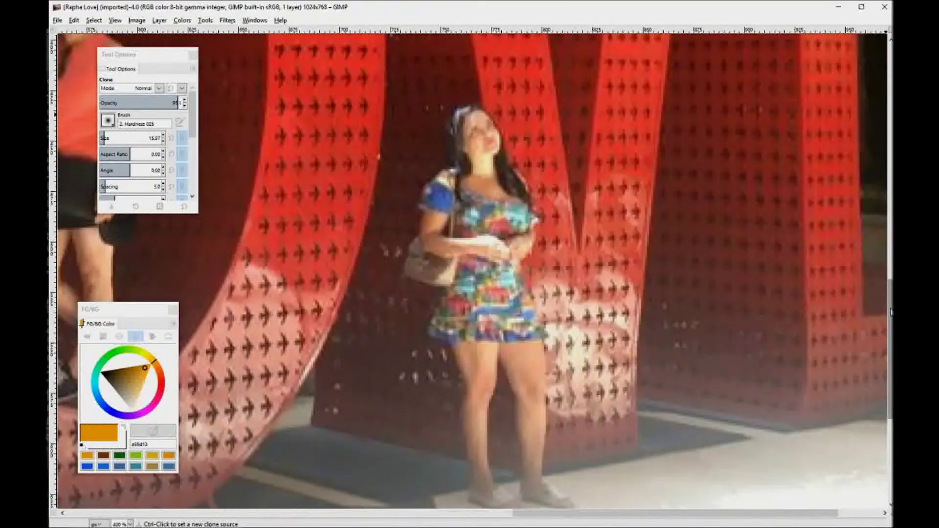
pyautogui.scroll(4, 891, 312)
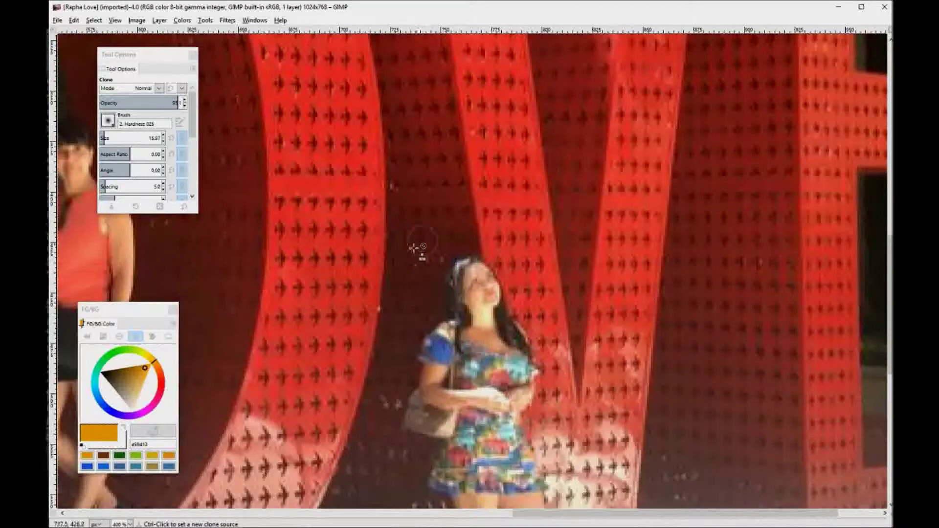
pyautogui.scroll(-4, 891, 304)
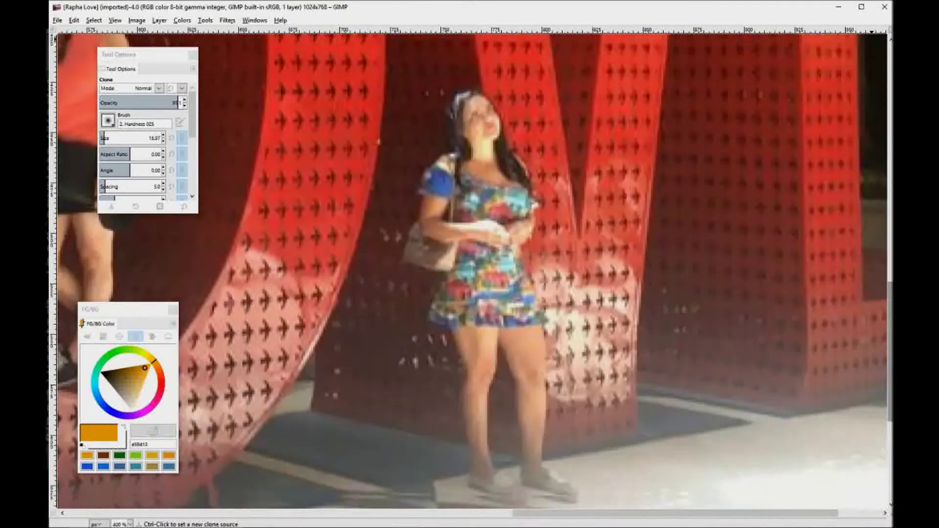
pyautogui.moveTo(890, 299)
pyautogui.mouseDown()
pyautogui.moveTo(890, 282)
pyautogui.moveTo(890, 296)
pyautogui.mouseUp()
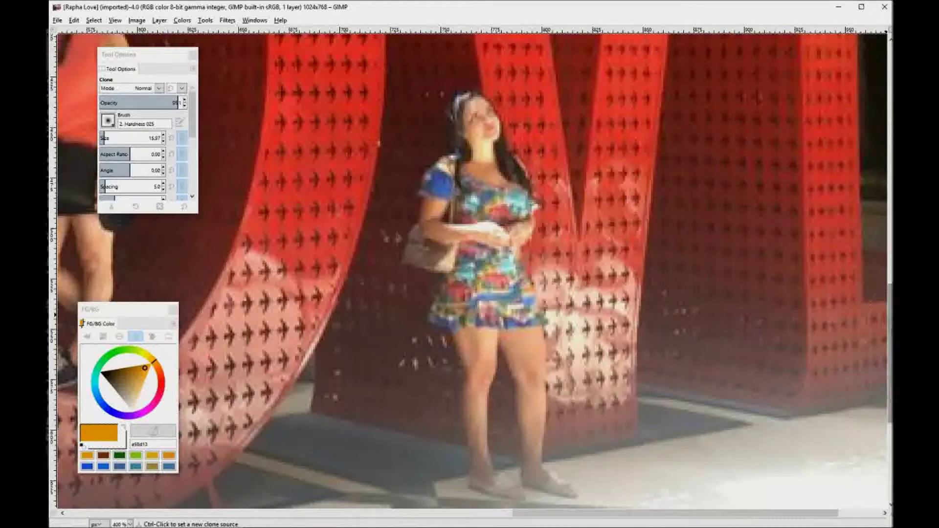
pyautogui.scroll(3, 472, 125)
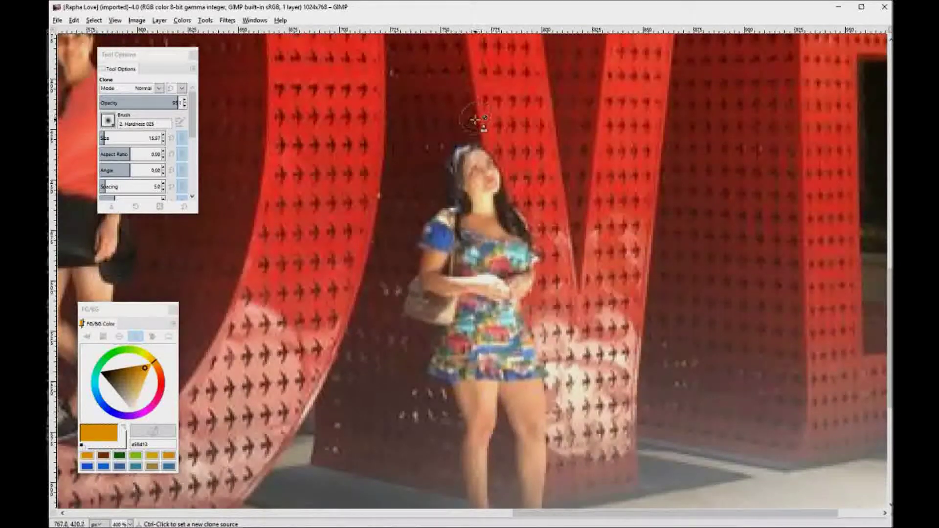
# Set a clone source on the dark background and paint over the top of the woman's head.
pyautogui.press('ctrl')
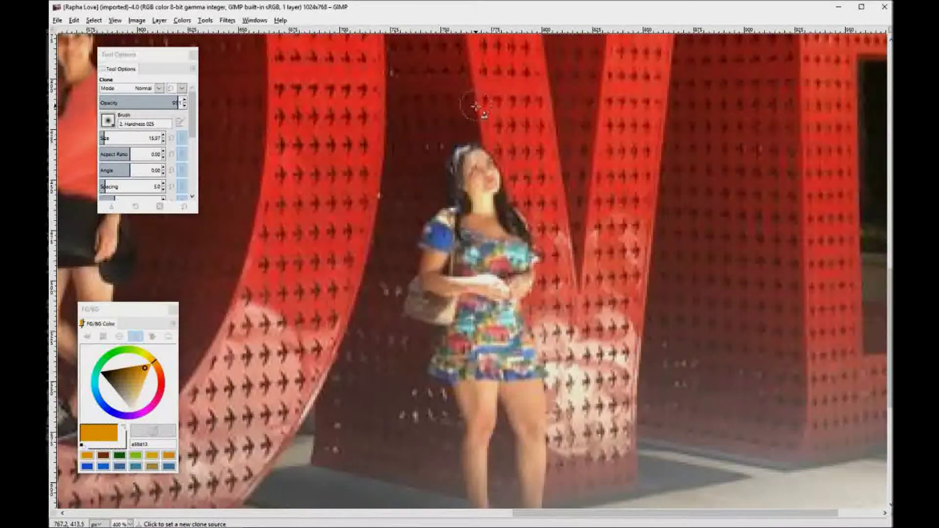
pyautogui.keyDown('ctrl'); pyautogui.click(476, 110); pyautogui.keyUp('ctrl')
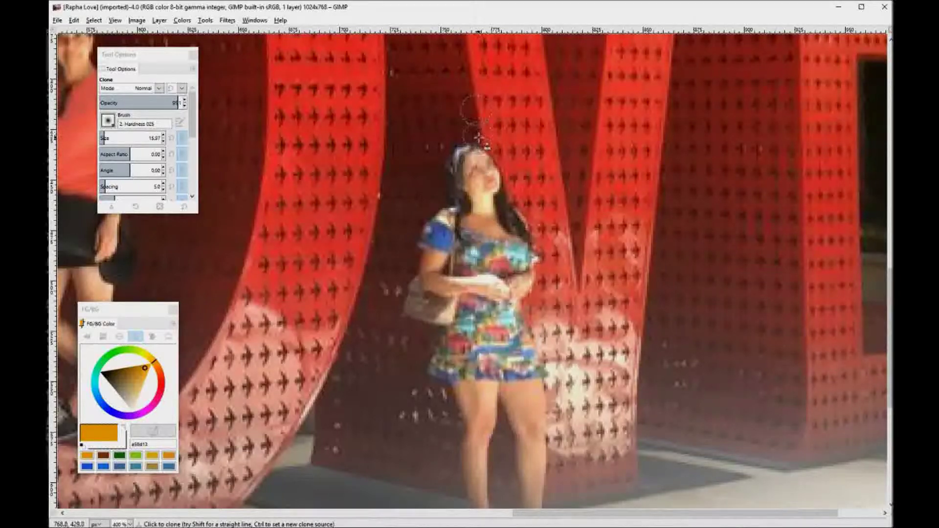
pyautogui.moveTo(478, 139)
pyautogui.mouseDown()
pyautogui.moveTo(484, 163)
pyautogui.moveTo(458, 155)
pyautogui.moveTo(476, 148)
pyautogui.moveTo(463, 148)
pyautogui.moveTo(480, 171)
pyautogui.moveTo(481, 178)
pyautogui.moveTo(464, 176)
pyautogui.moveTo(473, 182)
pyautogui.moveTo(470, 167)
pyautogui.moveTo(482, 161)
pyautogui.moveTo(452, 163)
pyautogui.moveTo(465, 145)
pyautogui.moveTo(451, 163)
pyautogui.moveTo(494, 165)
pyautogui.moveTo(460, 161)
pyautogui.moveTo(476, 161)
pyautogui.moveTo(471, 122)
pyautogui.moveTo(462, 148)
pyautogui.mouseUp()
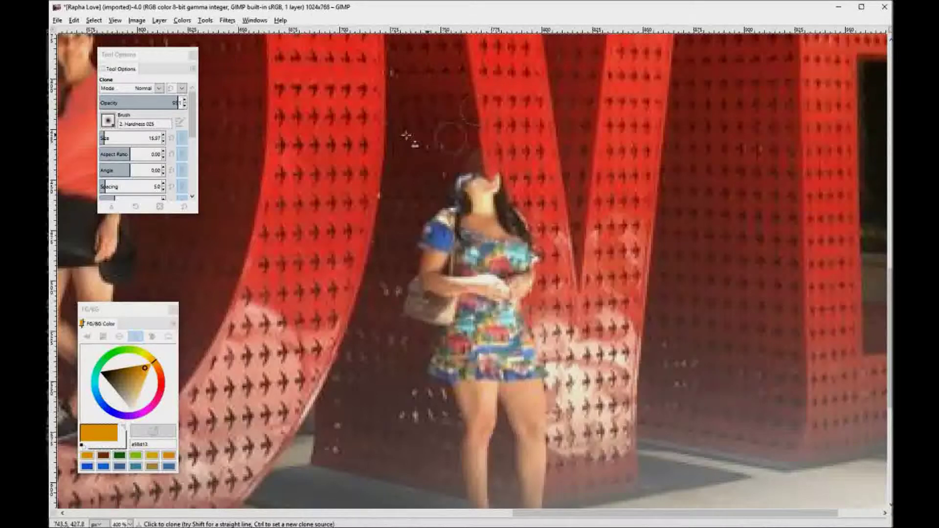
# Raise clone opacity to 100 and clone red wall over her right face and down her dress.
pyautogui.click(185, 101)
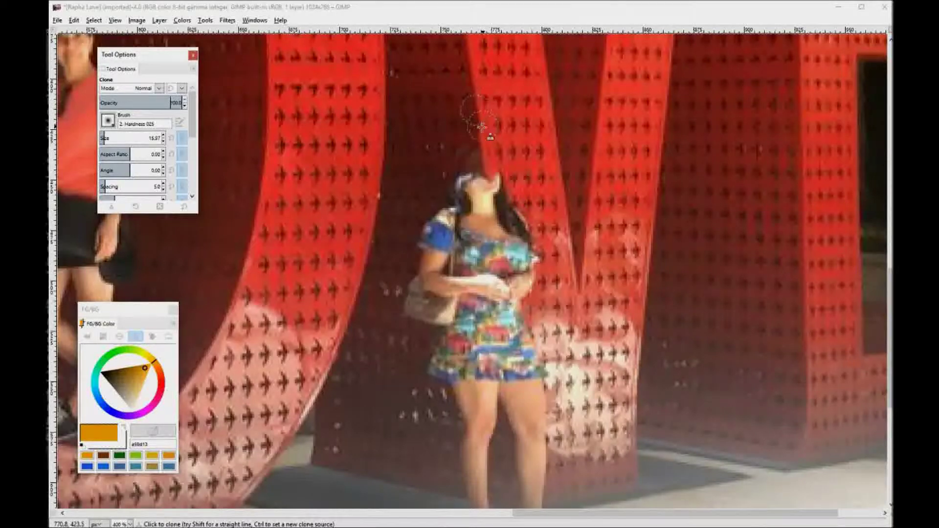
pyautogui.click(479, 130)
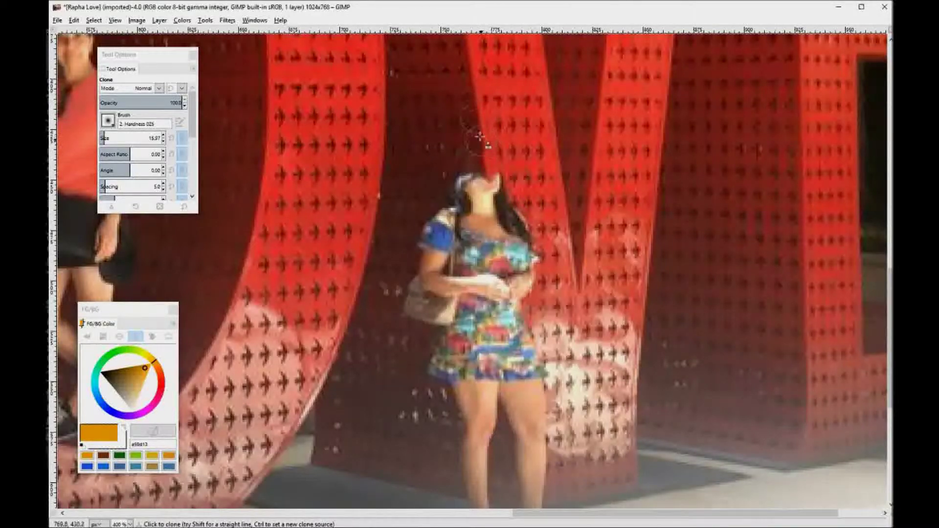
pyautogui.moveTo(479, 160)
pyautogui.mouseDown()
pyautogui.moveTo(475, 131)
pyautogui.moveTo(475, 158)
pyautogui.mouseUp()
pyautogui.hotkey('ctrl', 'z')
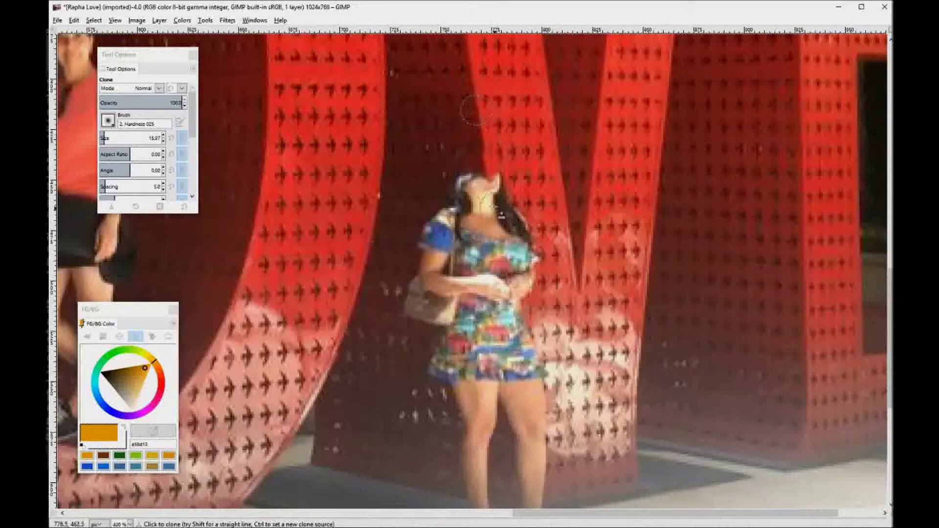
pyautogui.moveTo(485, 180)
pyautogui.mouseDown()
pyautogui.moveTo(493, 205)
pyautogui.moveTo(493, 171)
pyautogui.moveTo(503, 207)
pyautogui.moveTo(493, 155)
pyautogui.moveTo(499, 201)
pyautogui.mouseUp()
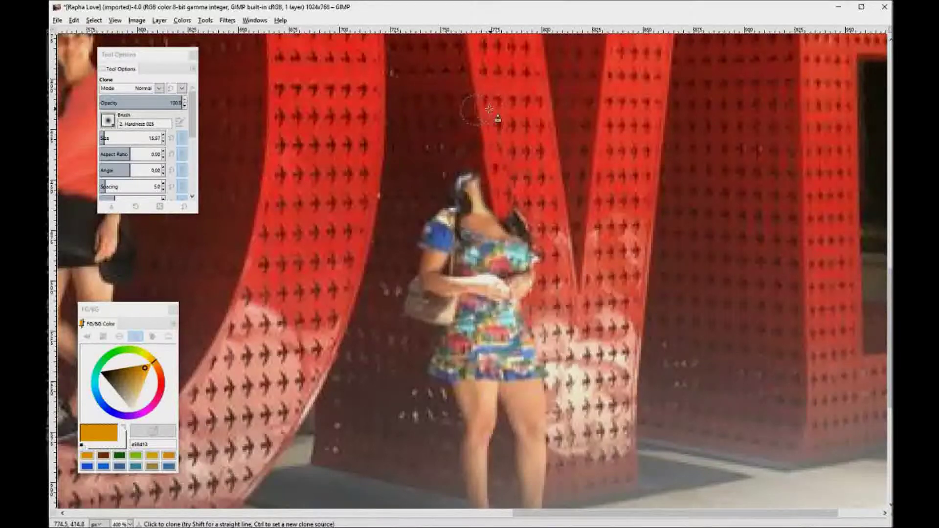
pyautogui.moveTo(499, 222); pyautogui.dragTo(528, 501)
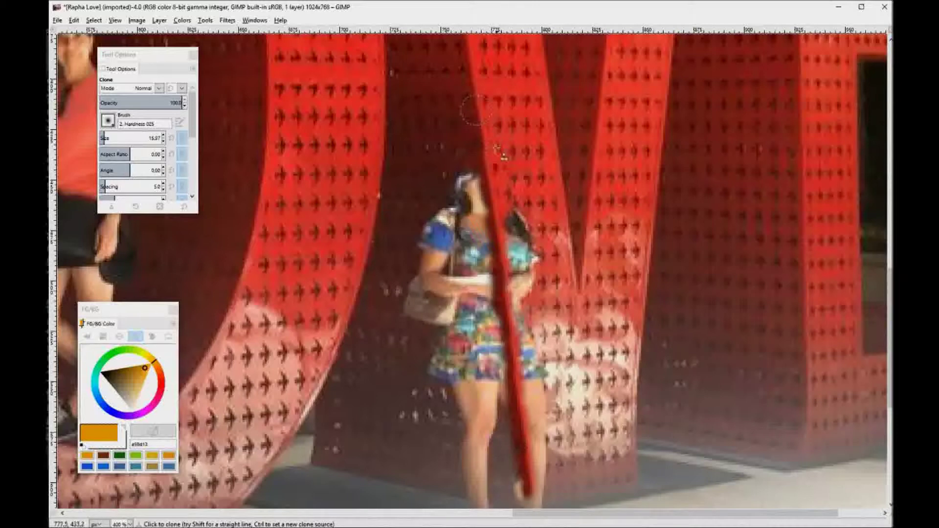
pyautogui.keyDown('ctrl'); pyautogui.click(477, 110); pyautogui.keyUp('ctrl')
pyautogui.click(450, 112)
pyautogui.keyDown('ctrl'); pyautogui.click(556, 229); pyautogui.keyUp('ctrl')
# Clone wall texture over the haze near her hair and her arm right of the strip.
pyautogui.moveTo(556, 255)
pyautogui.mouseDown()
pyautogui.moveTo(530, 237)
pyautogui.moveTo(497, 182)
pyautogui.moveTo(498, 192)
pyautogui.mouseUp()
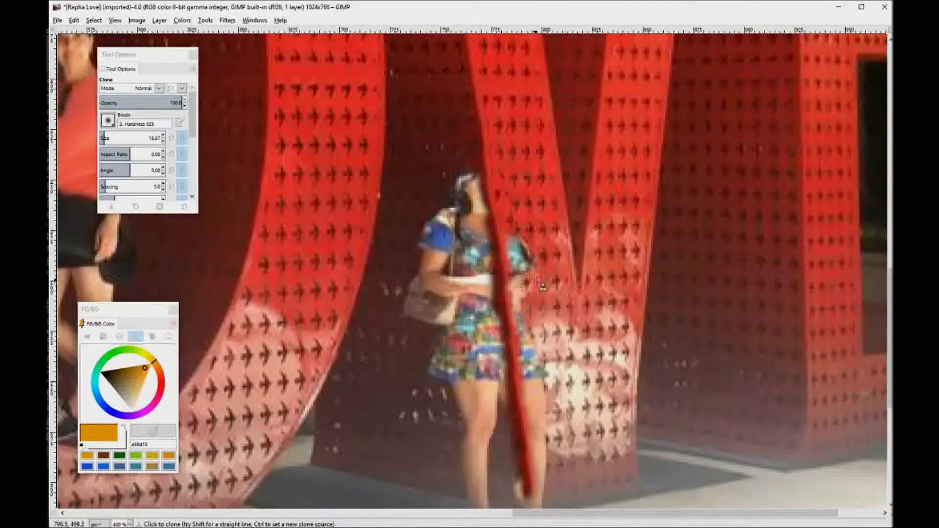
pyautogui.moveTo(534, 275)
pyautogui.mouseDown()
pyautogui.moveTo(516, 254)
pyautogui.moveTo(536, 247)
pyautogui.moveTo(530, 307)
pyautogui.moveTo(535, 257)
pyautogui.mouseUp()
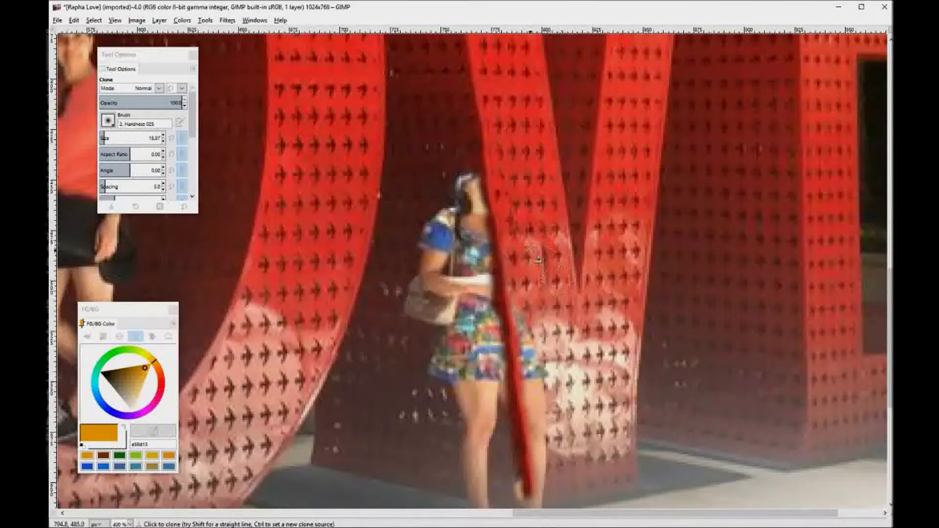
pyautogui.keyDown('ctrl'); pyautogui.click(537, 216); pyautogui.keyUp('ctrl')
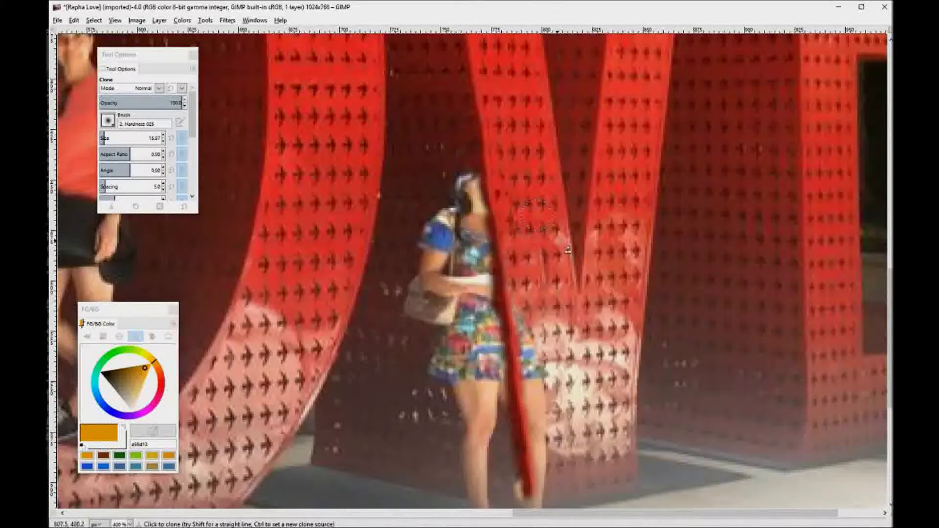
pyautogui.keyDown('ctrl'); pyautogui.click(564, 206); pyautogui.keyUp('ctrl')
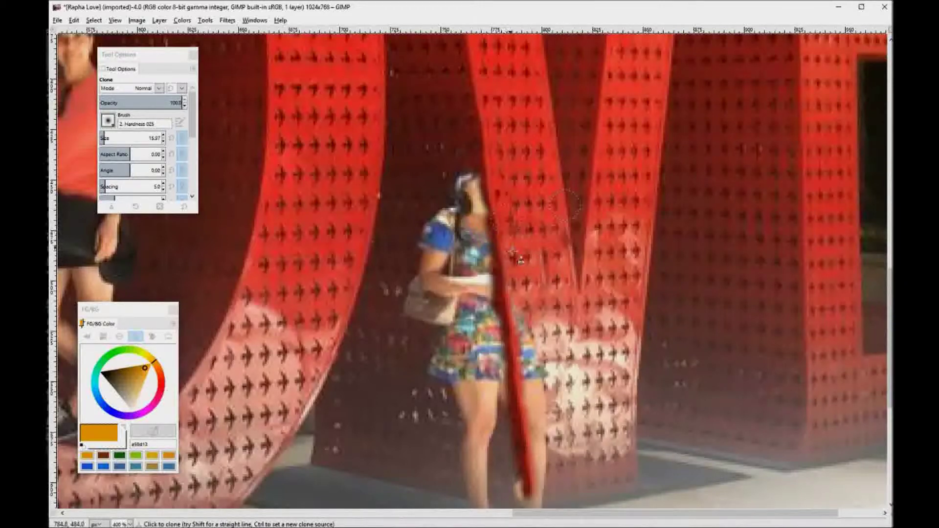
pyautogui.keyDown('ctrl'); pyautogui.click(511, 153); pyautogui.keyUp('ctrl')
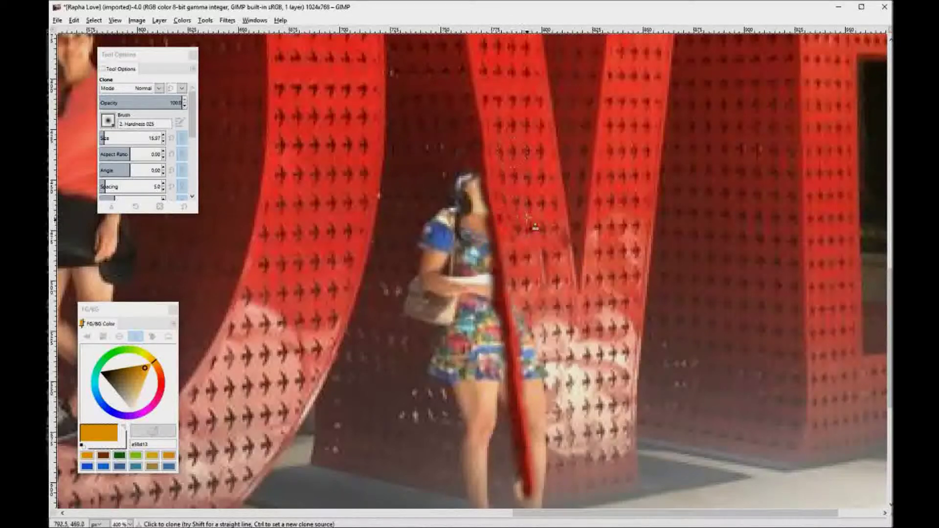
# Resample the V letter and clone over the white patch, her lower leg and foot.
pyautogui.press('ctrl')
pyautogui.keyDown('ctrl'); pyautogui.click(498, 126); pyautogui.keyUp('ctrl')
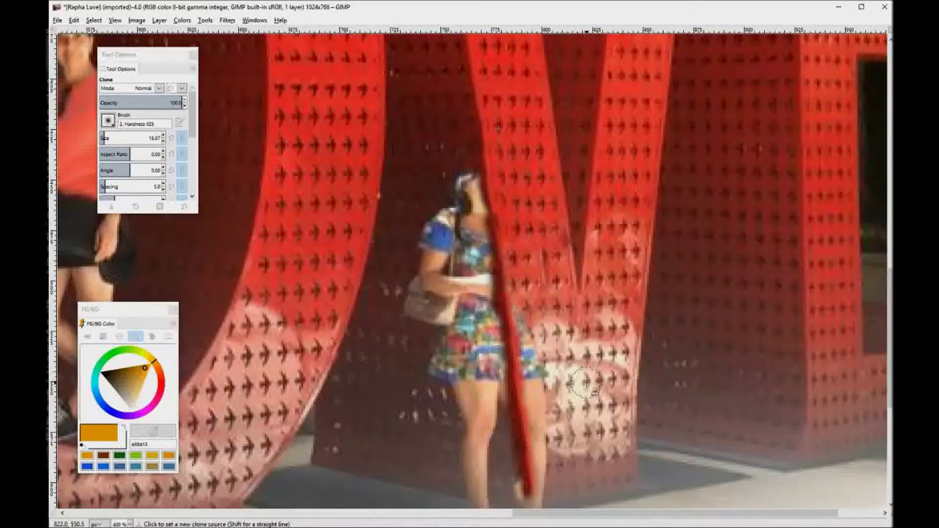
pyautogui.moveTo(573, 384)
pyautogui.mouseDown()
pyautogui.moveTo(541, 384)
pyautogui.moveTo(534, 342)
pyautogui.moveTo(542, 351)
pyautogui.moveTo(518, 307)
pyautogui.moveTo(541, 358)
pyautogui.moveTo(527, 316)
pyautogui.moveTo(517, 348)
pyautogui.moveTo(540, 399)
pyautogui.moveTo(534, 408)
pyautogui.moveTo(560, 355)
pyautogui.mouseUp()
pyautogui.keyDown('ctrl'); pyautogui.click(557, 358); pyautogui.keyUp('ctrl')
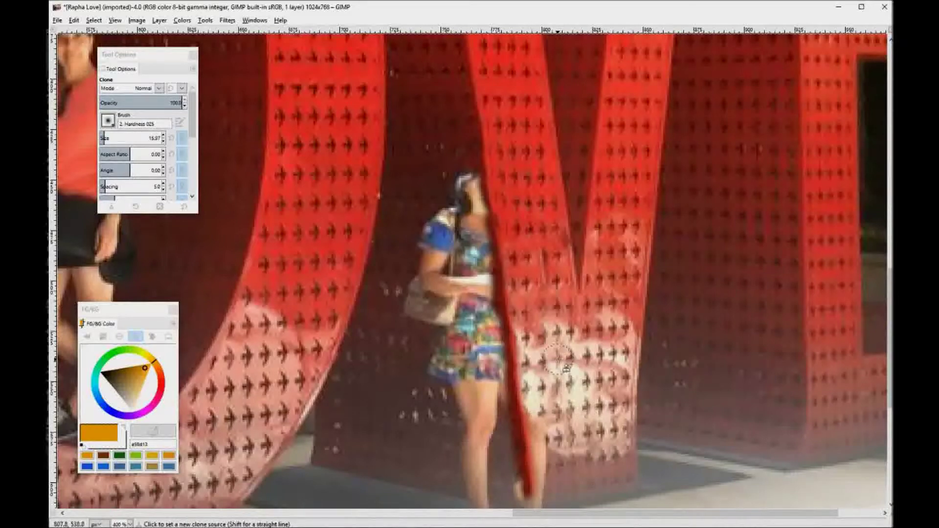
pyautogui.moveTo(545, 432)
pyautogui.mouseDown()
pyautogui.moveTo(550, 421)
pyautogui.moveTo(540, 413)
pyautogui.moveTo(543, 442)
pyautogui.moveTo(582, 458)
pyautogui.mouseUp()
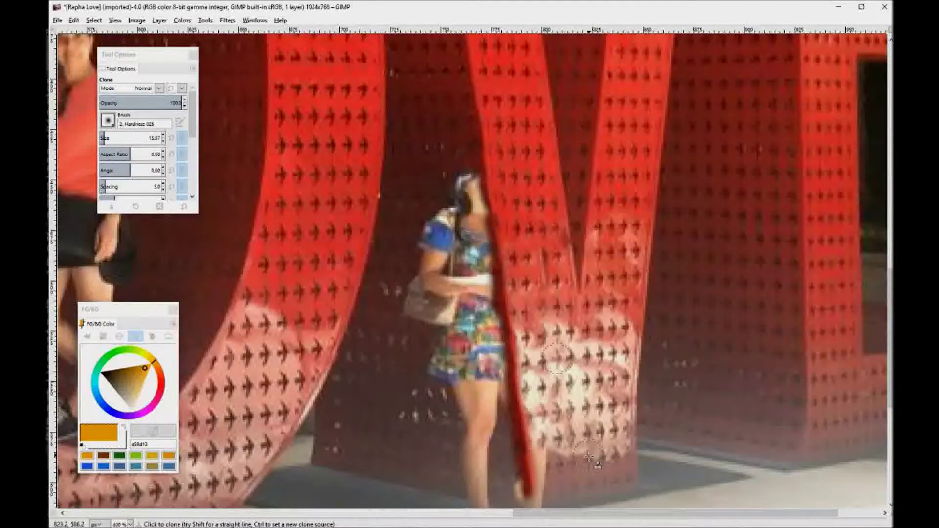
pyautogui.keyDown('ctrl'); pyautogui.click(590, 461); pyautogui.keyUp('ctrl')
pyautogui.moveTo(561, 477)
pyautogui.mouseDown()
pyautogui.moveTo(543, 465)
pyautogui.moveTo(547, 455)
pyautogui.moveTo(556, 487)
pyautogui.moveTo(545, 495)
pyautogui.mouseUp()
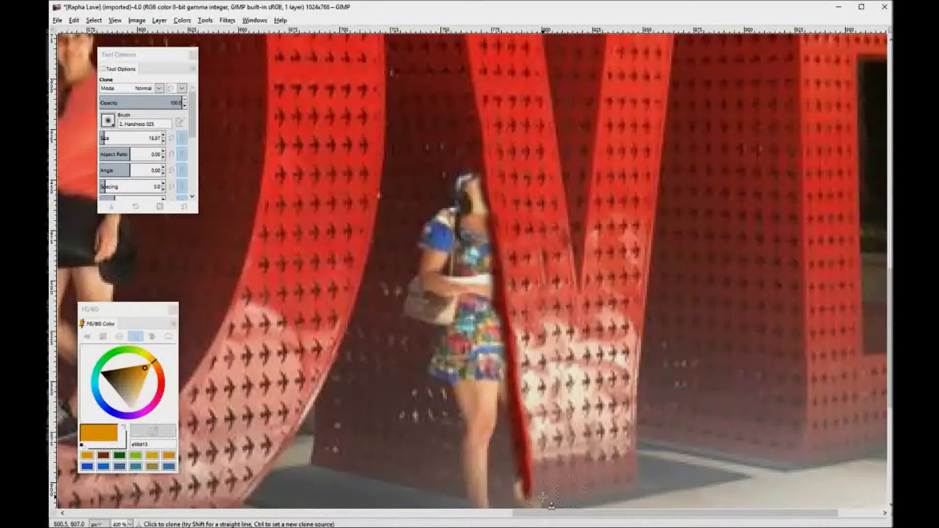
# Clone shadow texture over her ankle and thin the bright strip along the pillar edge.
pyautogui.scroll(-4, 589, 460)
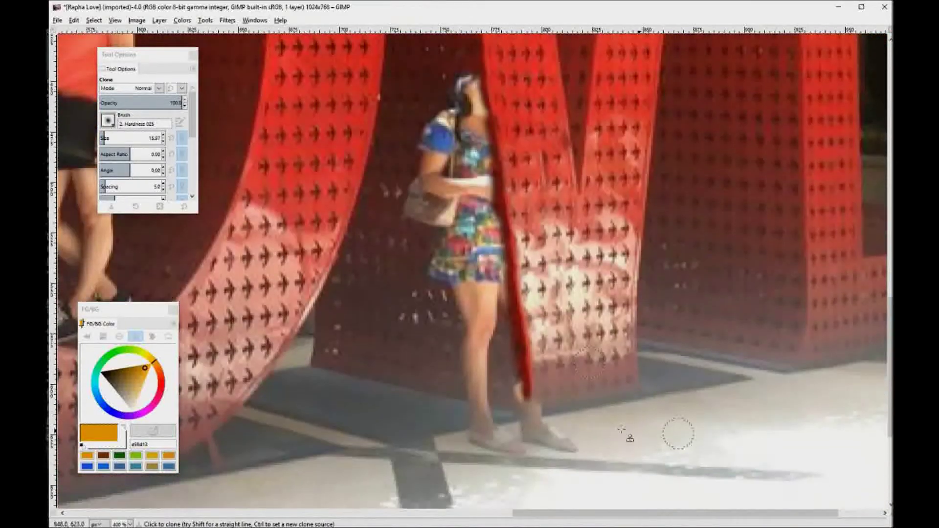
pyautogui.keyDown('ctrl'); pyautogui.click(604, 399); pyautogui.keyUp('ctrl')
pyautogui.moveTo(551, 406)
pyautogui.mouseDown()
pyautogui.moveTo(537, 409)
pyautogui.moveTo(538, 392)
pyautogui.mouseUp()
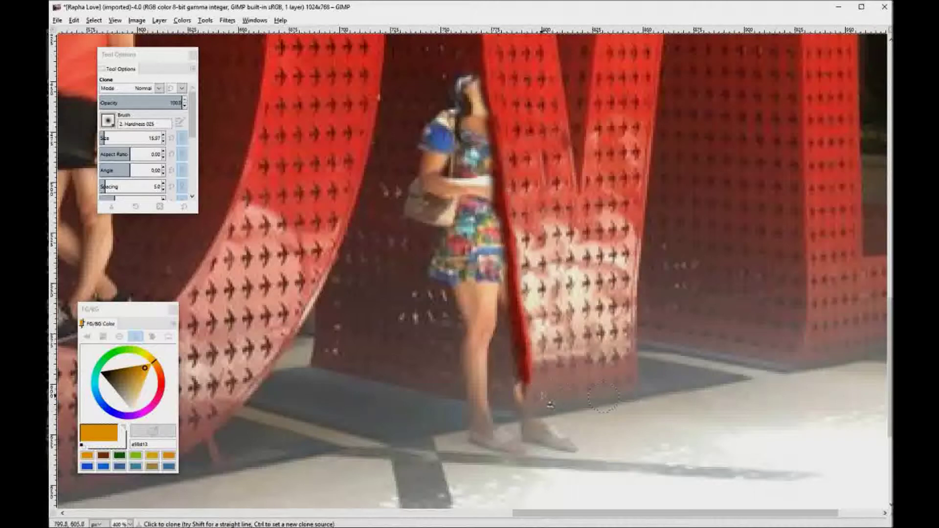
pyautogui.press('ctrl')
pyautogui.keyDown('ctrl'); pyautogui.click(589, 389); pyautogui.keyUp('ctrl')
pyautogui.moveTo(538, 378); pyautogui.dragTo(539, 329)
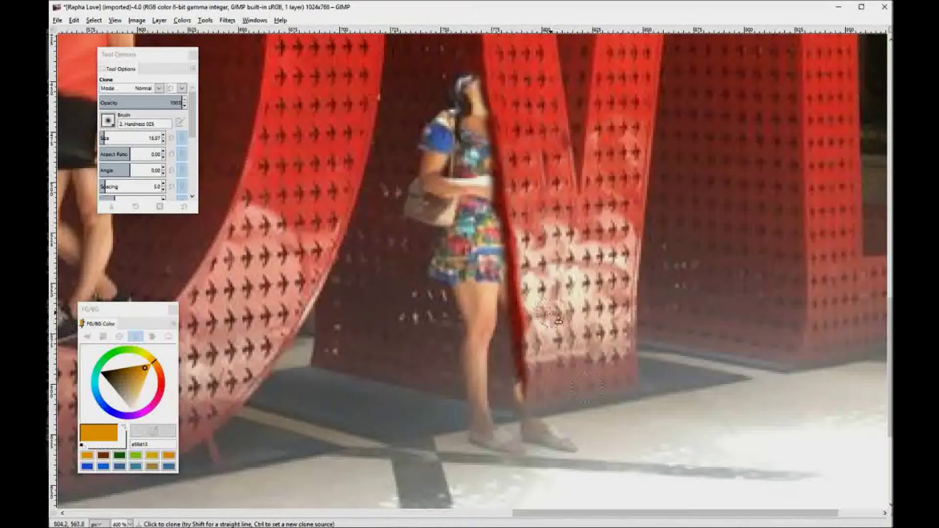
# Lighten the dark letter edge with cloned letter texture, then undo that stroke.
pyautogui.press('ctrl')
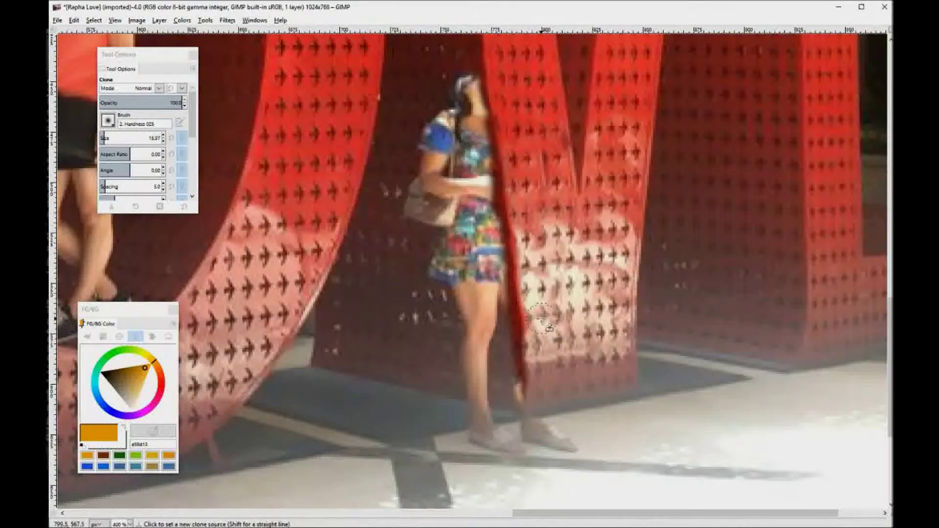
pyautogui.keyDown('ctrl'); pyautogui.click(543, 315); pyautogui.keyUp('ctrl')
pyautogui.keyDown('ctrl'); pyautogui.click(586, 311); pyautogui.keyUp('ctrl')
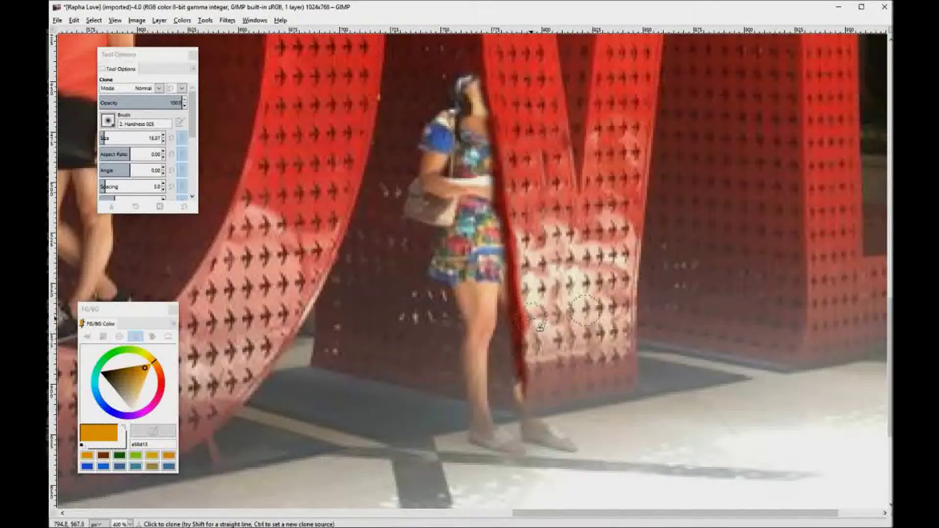
pyautogui.click(530, 311)
pyautogui.moveTo(532, 312)
pyautogui.mouseDown()
pyautogui.moveTo(520, 239)
pyautogui.moveTo(531, 242)
pyautogui.mouseUp()
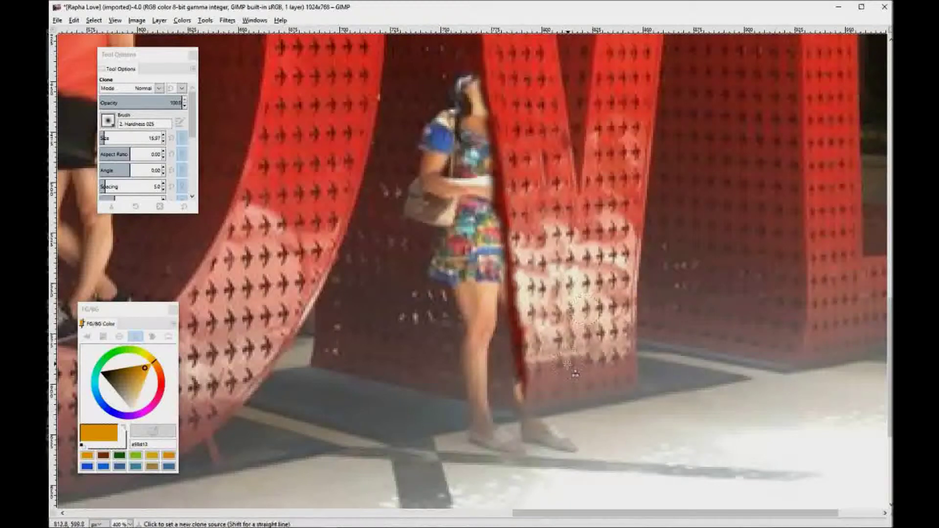
pyautogui.hotkey('ctrl', 'z')
# Sample the dark shadow and paint it over her lower leg.
pyautogui.keyDown('ctrl'); pyautogui.click(563, 371); pyautogui.keyUp('ctrl')
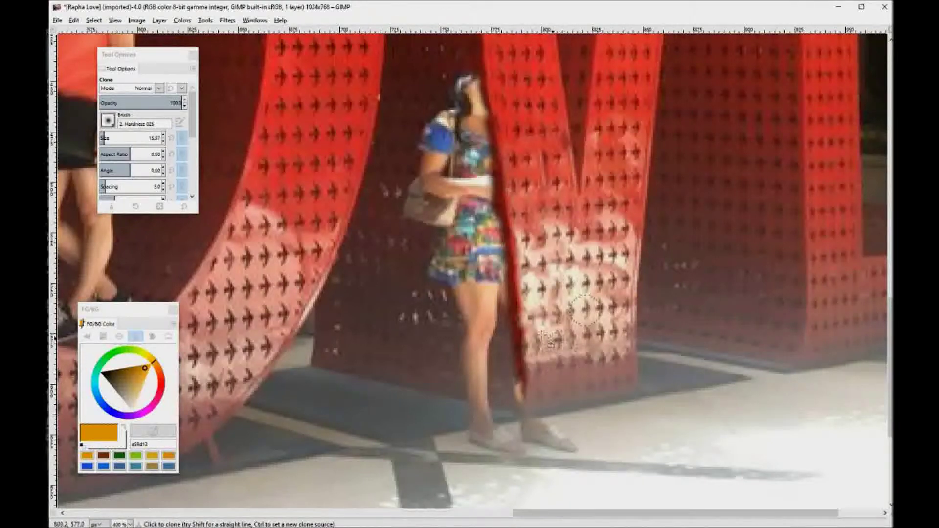
pyautogui.press('ctrl')
pyautogui.keyDown('ctrl'); pyautogui.click(415, 389); pyautogui.keyUp('ctrl')
pyautogui.moveTo(464, 400)
pyautogui.mouseDown()
pyautogui.moveTo(472, 400)
pyautogui.moveTo(460, 369)
pyautogui.moveTo(477, 366)
pyautogui.moveTo(464, 339)
pyautogui.moveTo(476, 319)
pyautogui.moveTo(467, 284)
pyautogui.mouseUp()
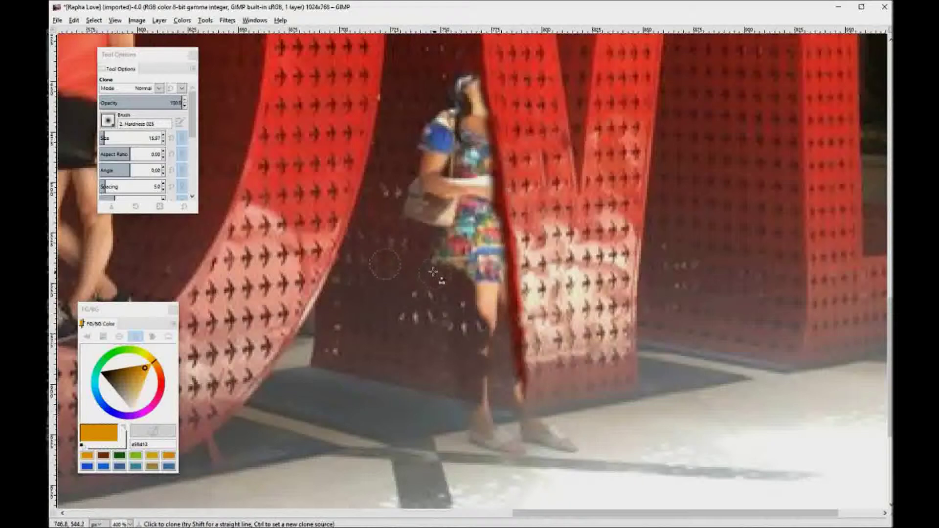
# Cover her leg, lower skirt and bag with cloned dark wall pattern.
pyautogui.moveTo(463, 307)
pyautogui.mouseDown()
pyautogui.moveTo(484, 316)
pyautogui.moveTo(487, 366)
pyautogui.moveTo(491, 288)
pyautogui.moveTo(495, 303)
pyautogui.moveTo(472, 279)
pyautogui.mouseUp()
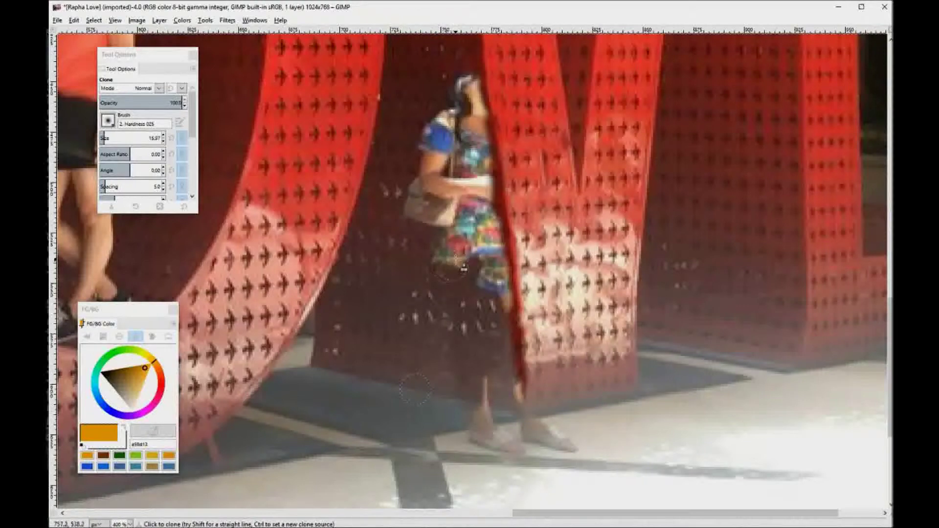
pyautogui.press('ctrl')
pyautogui.keyDown('ctrl'); pyautogui.click(377, 260); pyautogui.keyUp('ctrl')
pyautogui.moveTo(452, 273)
pyautogui.mouseDown()
pyautogui.moveTo(493, 298)
pyautogui.moveTo(500, 291)
pyautogui.moveTo(491, 256)
pyautogui.moveTo(465, 280)
pyautogui.moveTo(457, 276)
pyautogui.moveTo(441, 256)
pyautogui.moveTo(446, 230)
pyautogui.mouseUp()
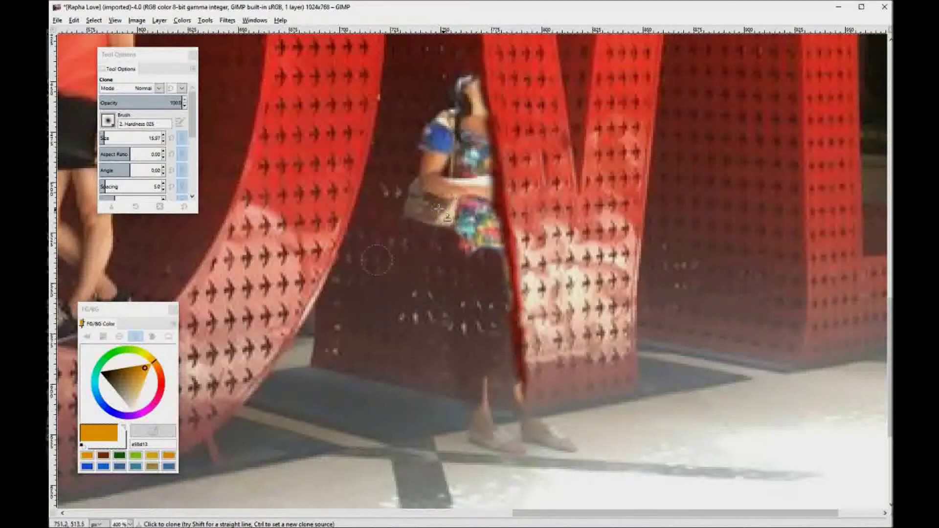
pyautogui.keyDown('ctrl'); pyautogui.click(393, 240); pyautogui.keyUp('ctrl')
pyautogui.moveTo(404, 219)
pyautogui.mouseDown()
pyautogui.moveTo(454, 221)
pyautogui.moveTo(458, 236)
pyautogui.moveTo(489, 249)
pyautogui.moveTo(459, 207)
pyautogui.moveTo(446, 222)
pyautogui.moveTo(437, 200)
pyautogui.moveTo(414, 207)
pyautogui.moveTo(396, 246)
pyautogui.mouseUp()
# Undo stray light marks and clone dark wall over her arm and waist.
pyautogui.keyDown('ctrl'); pyautogui.click(405, 171); pyautogui.keyUp('ctrl')
pyautogui.hotkey('ctrl', 'z')
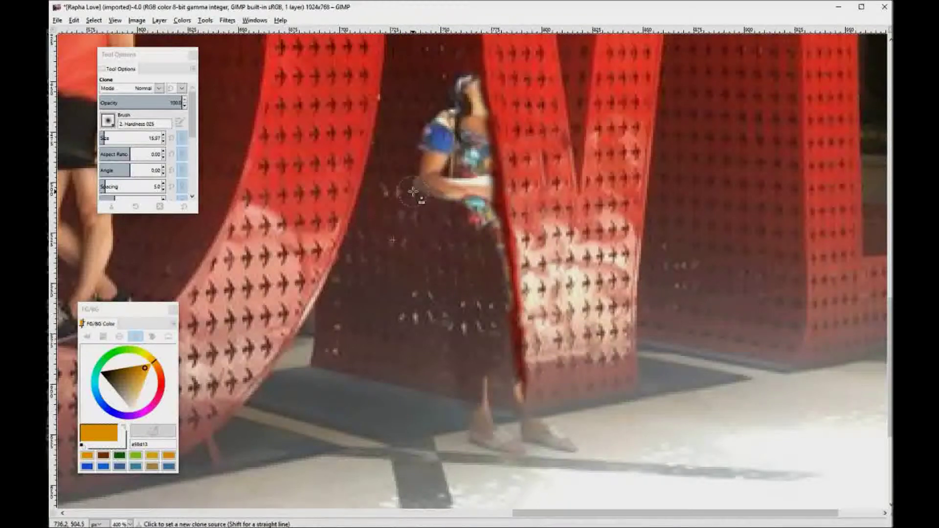
pyautogui.keyDown('ctrl'); pyautogui.click(425, 320); pyautogui.keyUp('ctrl')
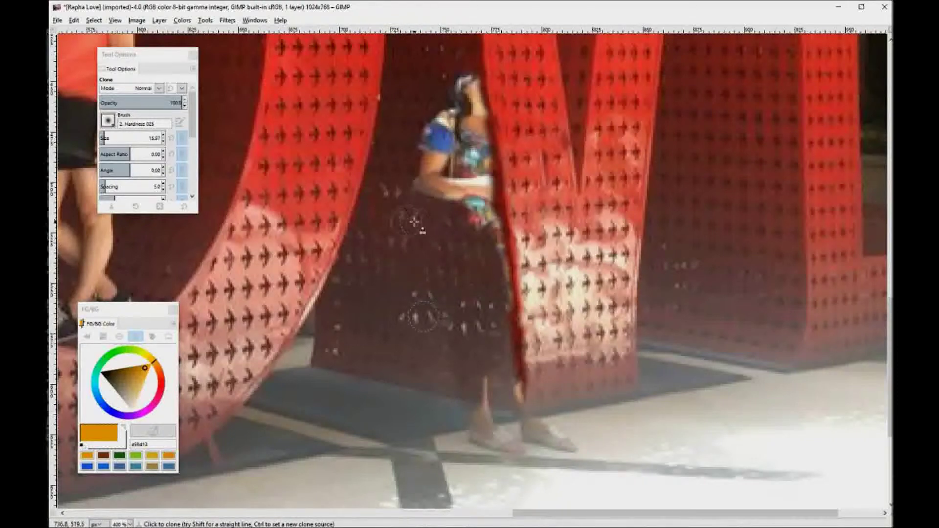
pyautogui.keyDown('ctrl'); pyautogui.click(441, 272); pyautogui.keyUp('ctrl')
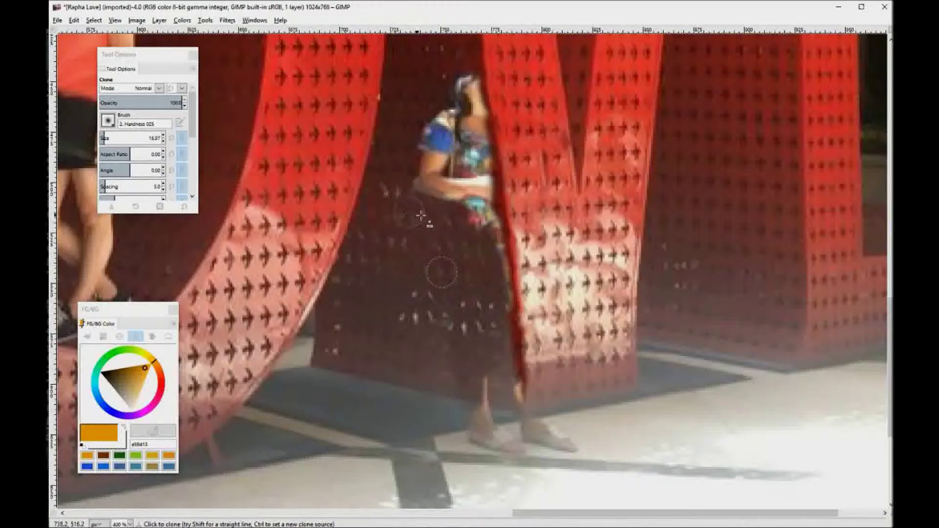
pyautogui.keyDown('ctrl'); pyautogui.click(379, 258); pyautogui.keyUp('ctrl')
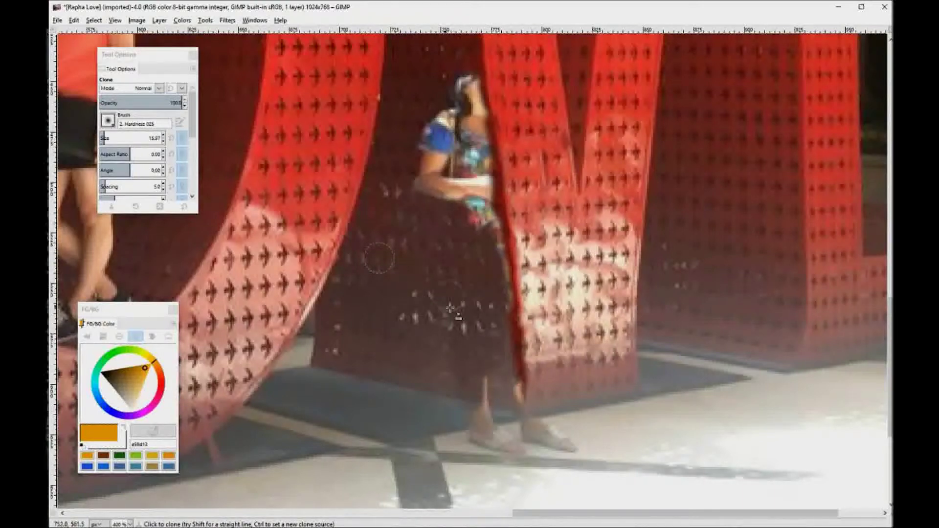
pyautogui.keyDown('ctrl'); pyautogui.click(455, 274); pyautogui.keyUp('ctrl')
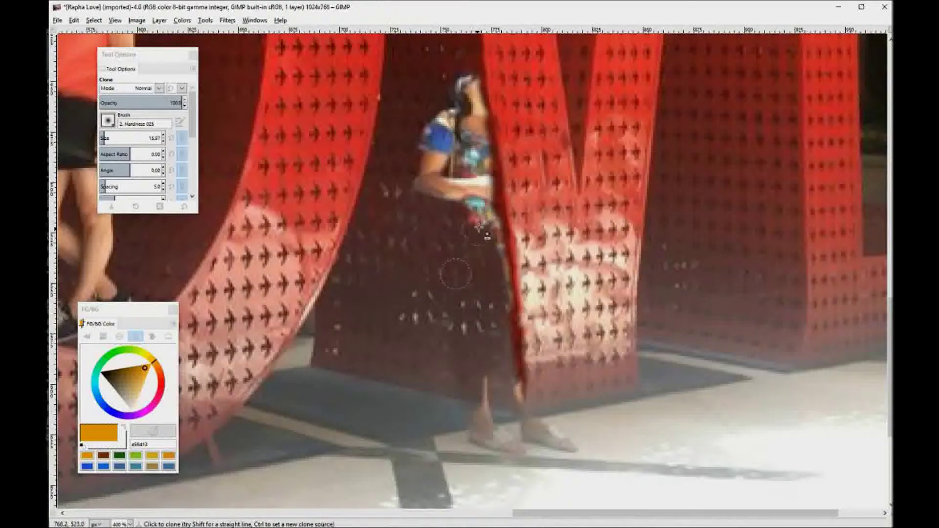
pyautogui.moveTo(485, 232)
pyautogui.mouseDown()
pyautogui.moveTo(478, 182)
pyautogui.moveTo(471, 219)
pyautogui.moveTo(466, 195)
pyautogui.moveTo(450, 214)
pyautogui.moveTo(429, 191)
pyautogui.moveTo(423, 207)
pyautogui.moveTo(423, 180)
pyautogui.moveTo(437, 217)
pyautogui.moveTo(458, 179)
pyautogui.mouseUp()
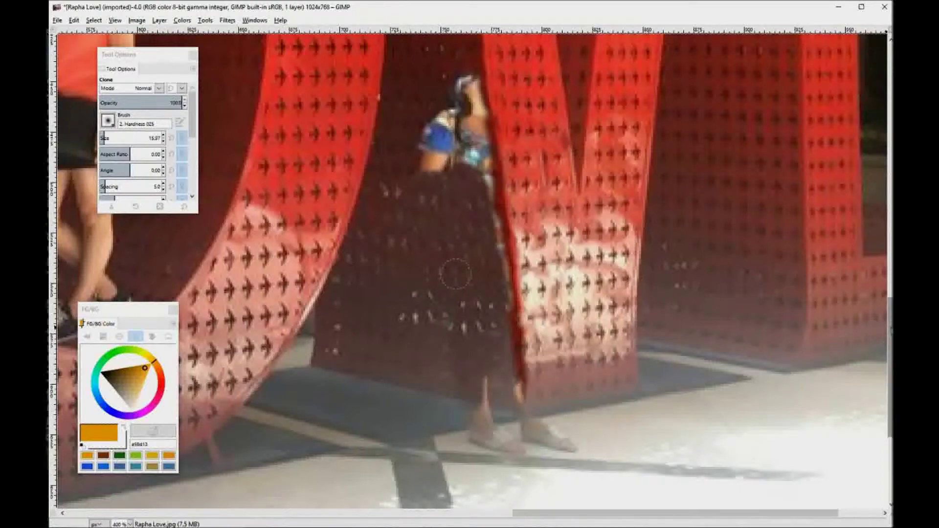
# Clone dark background over the woman's head.
pyautogui.scroll(5, 875, 299)
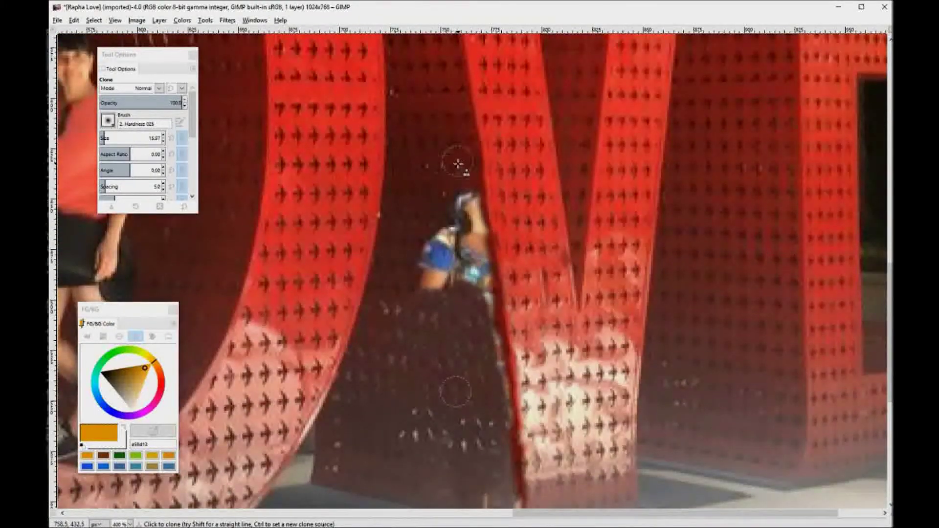
pyautogui.keyDown('ctrl'); pyautogui.click(439, 165); pyautogui.keyUp('ctrl')
pyautogui.moveTo(446, 215)
pyautogui.mouseDown()
pyautogui.moveTo(464, 191)
pyautogui.moveTo(470, 220)
pyautogui.moveTo(464, 201)
pyautogui.moveTo(442, 210)
pyautogui.moveTo(468, 227)
pyautogui.moveTo(464, 195)
pyautogui.moveTo(456, 208)
pyautogui.moveTo(457, 195)
pyautogui.moveTo(477, 248)
pyautogui.moveTo(450, 233)
pyautogui.moveTo(432, 241)
pyautogui.moveTo(449, 252)
pyautogui.moveTo(472, 240)
pyautogui.moveTo(466, 245)
pyautogui.moveTo(452, 219)
pyautogui.mouseUp()
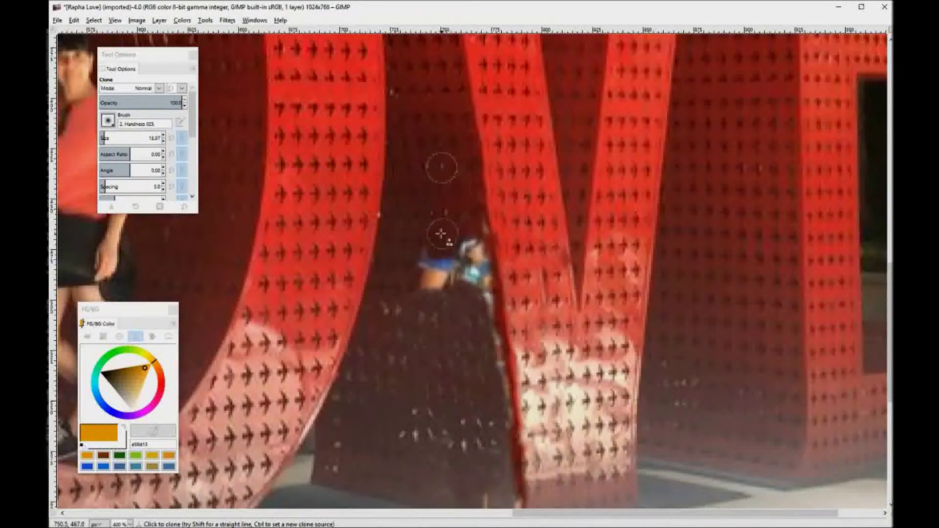
pyautogui.keyDown('ctrl'); pyautogui.click(402, 217); pyautogui.keyUp('ctrl')
pyautogui.moveTo(430, 218)
pyautogui.mouseDown()
pyautogui.moveTo(455, 211)
pyautogui.moveTo(470, 218)
pyautogui.moveTo(427, 238)
pyautogui.moveTo(473, 232)
pyautogui.moveTo(455, 213)
pyautogui.mouseUp()
pyautogui.keyDown('ctrl'); pyautogui.click(397, 267); pyautogui.keyUp('ctrl')
pyautogui.moveTo(414, 263)
pyautogui.mouseDown()
pyautogui.moveTo(426, 285)
pyautogui.moveTo(415, 294)
pyautogui.moveTo(400, 279)
pyautogui.moveTo(420, 263)
pyautogui.moveTo(405, 302)
pyautogui.moveTo(415, 272)
pyautogui.moveTo(403, 274)
pyautogui.moveTo(436, 263)
pyautogui.moveTo(436, 284)
pyautogui.moveTo(454, 268)
pyautogui.moveTo(450, 301)
pyautogui.mouseUp()
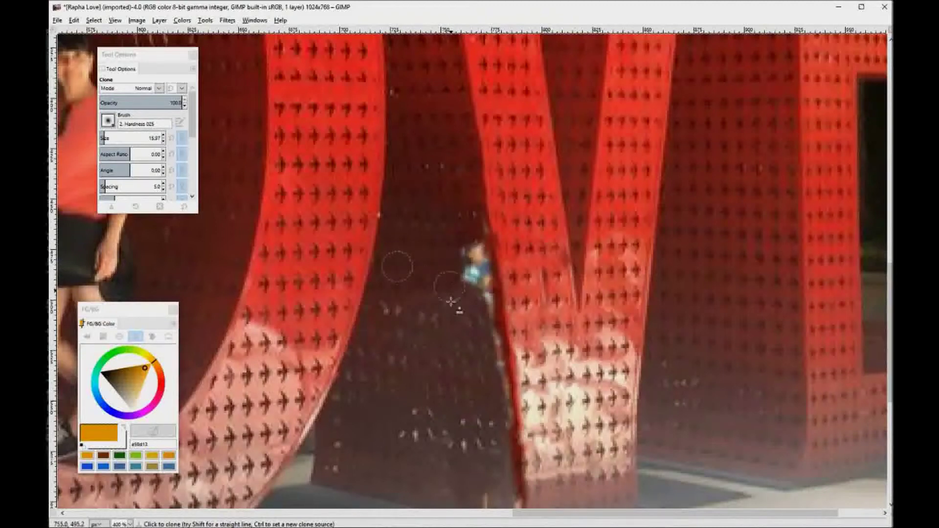
# Paint dark letter texture over the small blue-clad figure and its remaining light spots.
pyautogui.keyDown('ctrl'); pyautogui.click(415, 222); pyautogui.keyUp('ctrl')
pyautogui.moveTo(458, 263)
pyautogui.mouseDown()
pyautogui.moveTo(477, 248)
pyautogui.moveTo(477, 277)
pyautogui.moveTo(455, 287)
pyautogui.mouseUp()
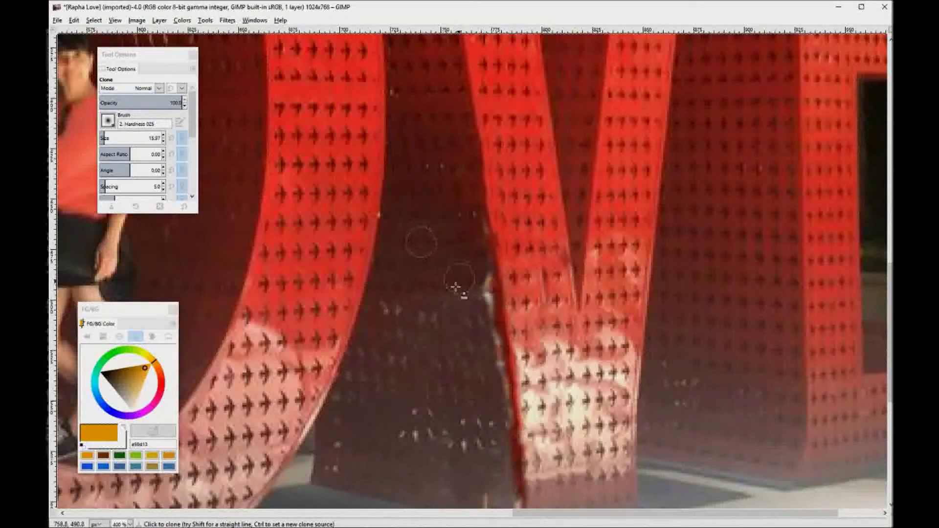
pyautogui.keyDown('ctrl'); pyautogui.click(421, 317); pyautogui.keyUp('ctrl')
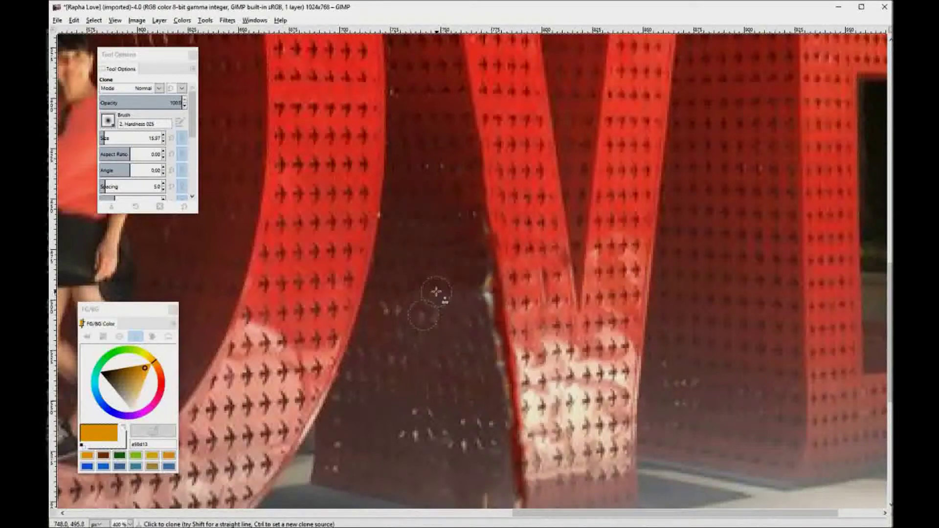
pyautogui.keyDown('ctrl'); pyautogui.click(393, 266); pyautogui.keyUp('ctrl')
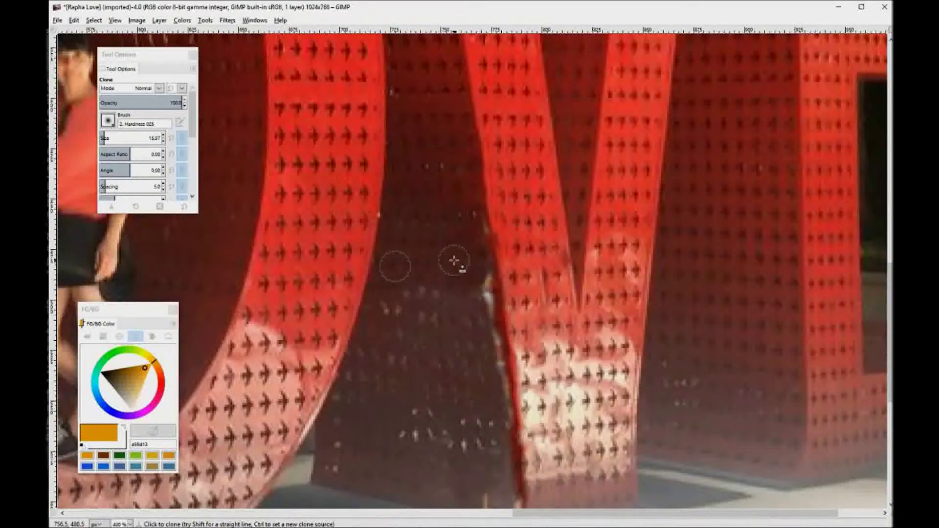
pyautogui.keyDown('ctrl'); pyautogui.click(405, 243); pyautogui.keyUp('ctrl')
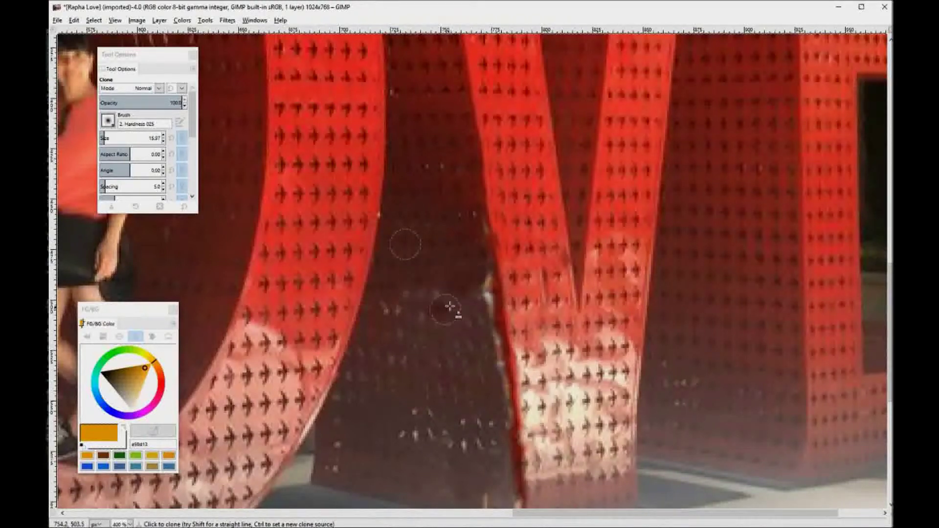
pyautogui.moveTo(453, 298); pyautogui.dragTo(460, 322)
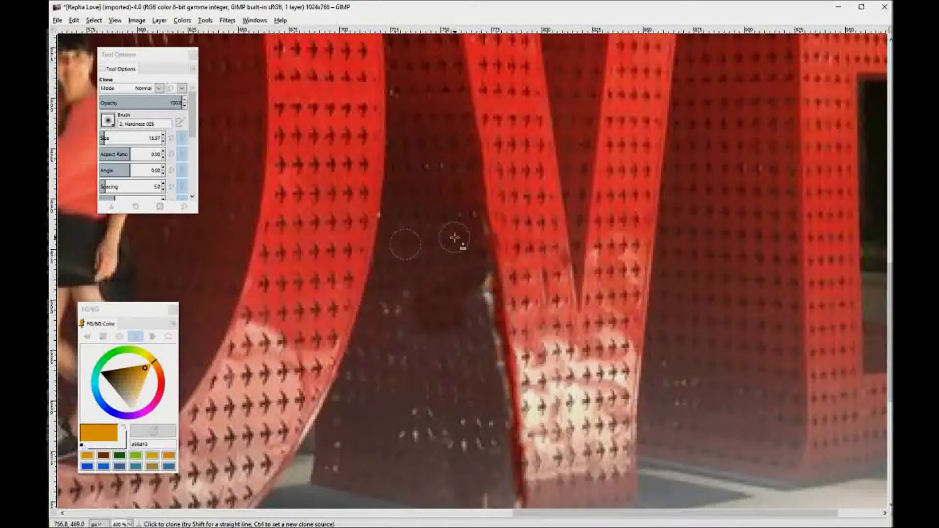
pyautogui.press('ctrl')
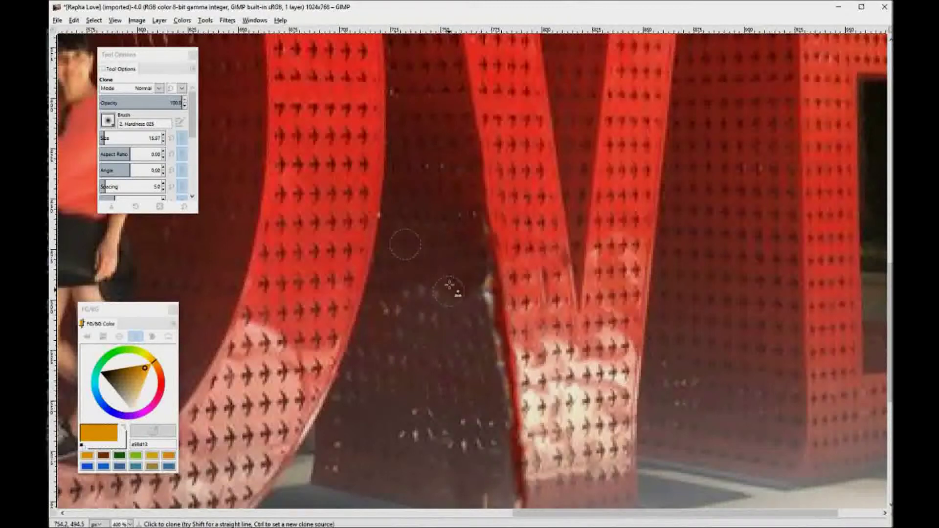
pyautogui.press('ctrl')
pyautogui.keyDown('ctrl'); pyautogui.click(415, 192); pyautogui.keyUp('ctrl')
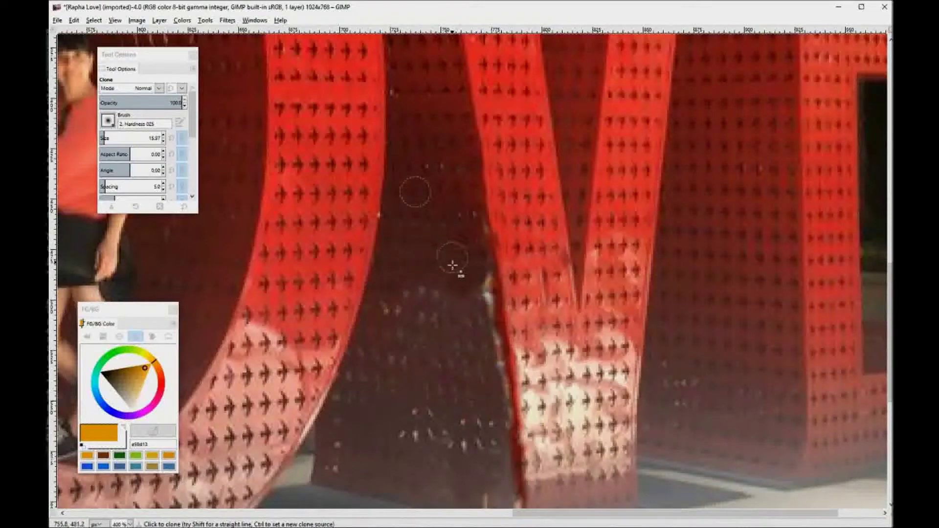
pyautogui.moveTo(432, 263)
pyautogui.mouseDown()
pyautogui.moveTo(460, 294)
pyautogui.moveTo(462, 267)
pyautogui.moveTo(491, 253)
pyautogui.moveTo(490, 266)
pyautogui.moveTo(472, 264)
pyautogui.moveTo(465, 216)
pyautogui.moveTo(441, 271)
pyautogui.moveTo(487, 268)
pyautogui.mouseUp()
# Set a new clone source near the base and scroll down toward the feet.
pyautogui.press('ctrl')
pyautogui.keyDown('ctrl'); pyautogui.click(495, 443); pyautogui.keyUp('ctrl')
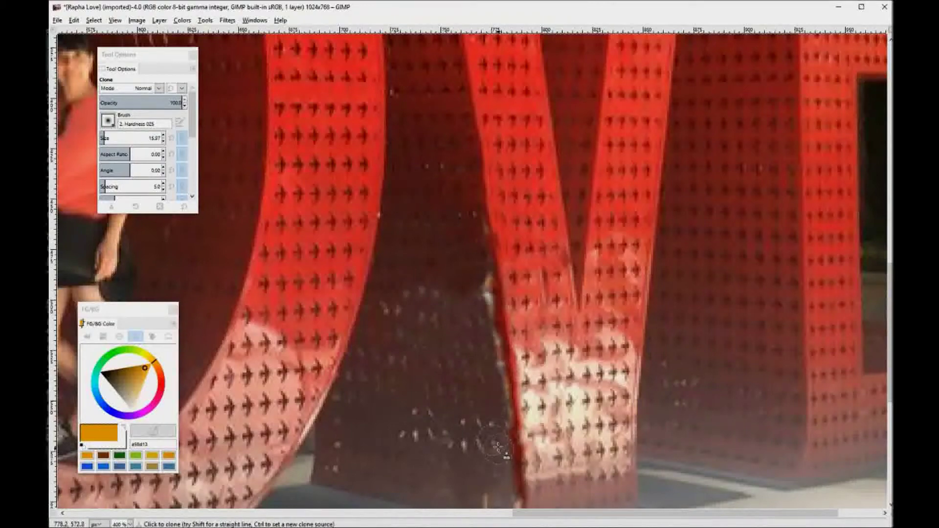
pyautogui.moveTo(890, 340); pyautogui.dragTo(889, 388)
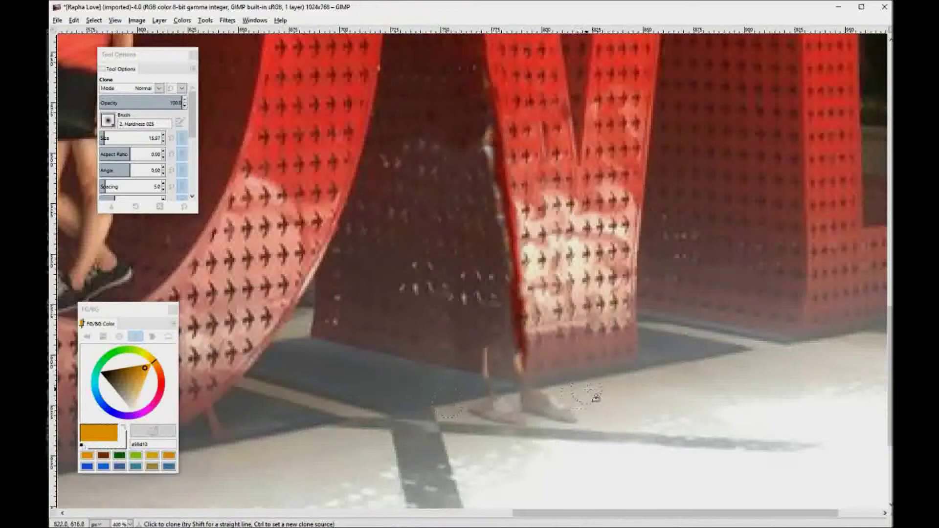
# Clone pavement over the feet, shrink the brush, and cover the dark smear beside them.
pyautogui.press('ctrl')
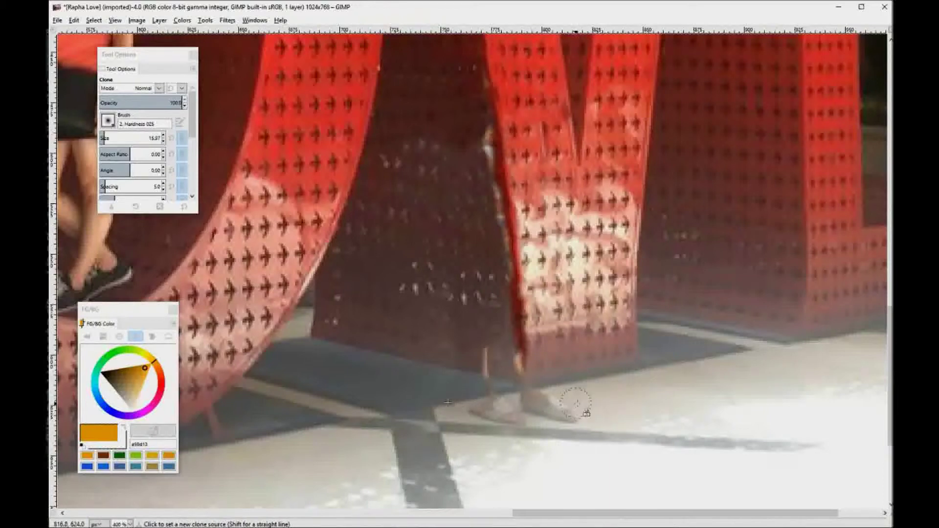
pyautogui.keyDown('ctrl'); pyautogui.click(604, 406); pyautogui.keyUp('ctrl')
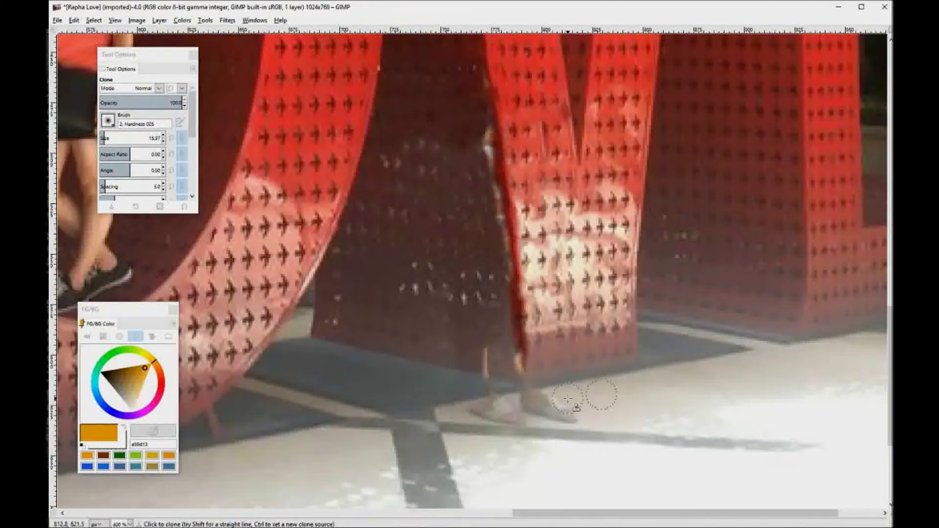
pyautogui.moveTo(567, 414)
pyautogui.mouseDown()
pyautogui.moveTo(533, 405)
pyautogui.moveTo(557, 399)
pyautogui.moveTo(528, 411)
pyautogui.moveTo(536, 409)
pyautogui.moveTo(523, 407)
pyautogui.moveTo(525, 387)
pyautogui.mouseUp()
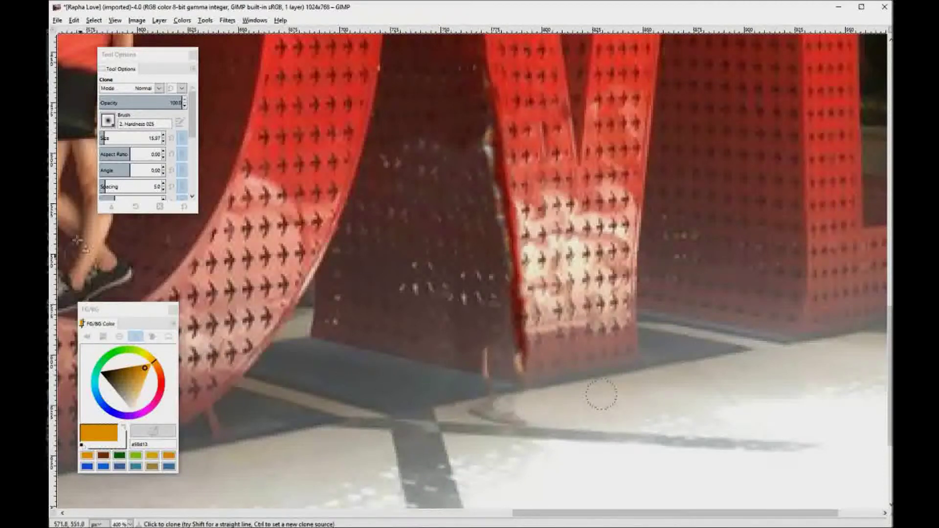
pyautogui.click(163, 142)
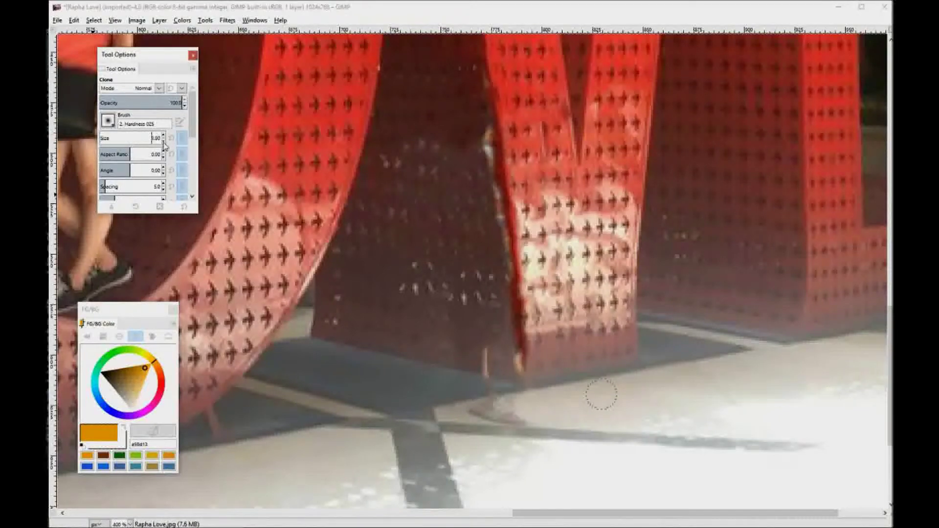
pyautogui.click(163, 141)
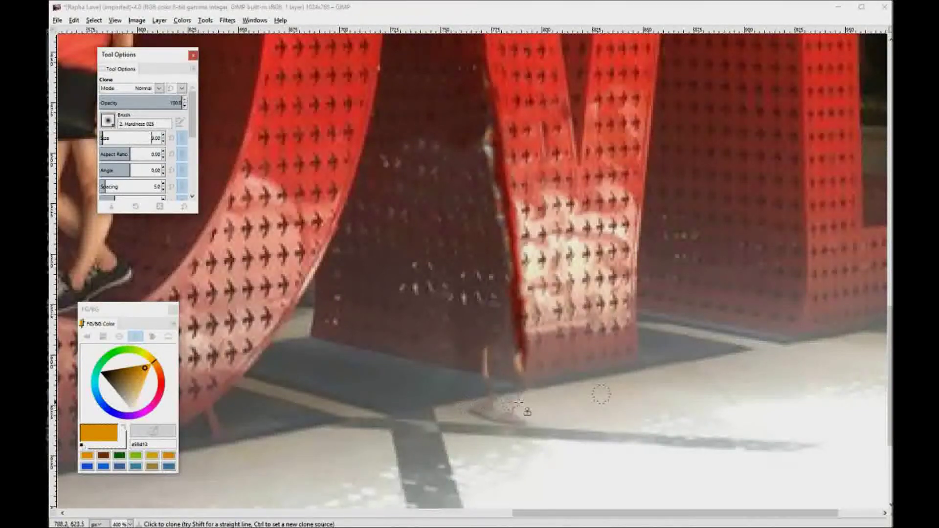
pyautogui.keyDown('ctrl'); pyautogui.click(548, 402); pyautogui.keyUp('ctrl')
pyautogui.moveTo(518, 400)
pyautogui.mouseDown()
pyautogui.moveTo(497, 404)
pyautogui.moveTo(528, 413)
pyautogui.mouseUp()
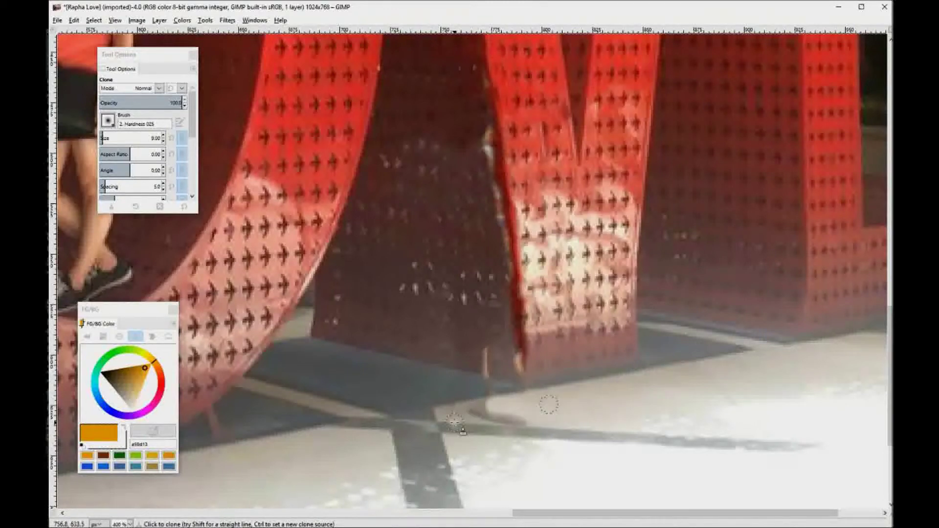
# Undo the last stroke and extend shadow texture across the patch.
pyautogui.press('ctrl')
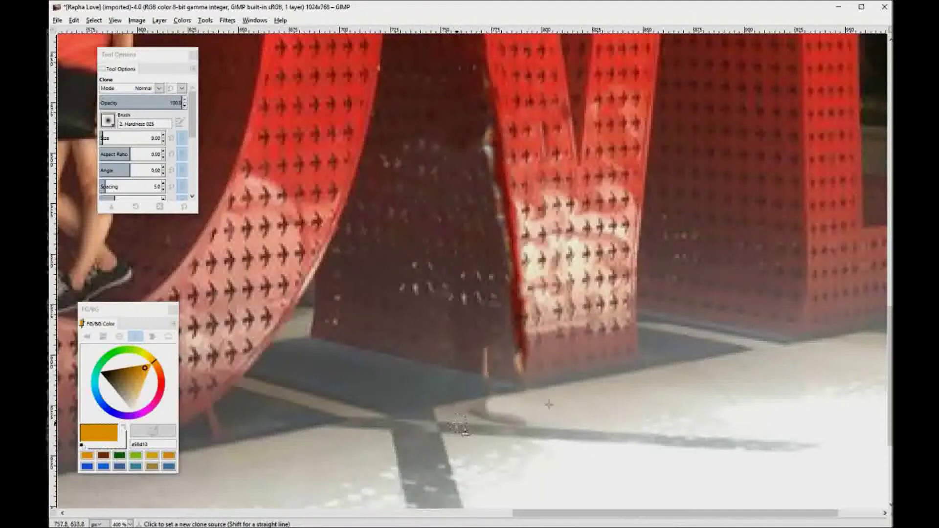
pyautogui.hotkey('ctrl', 'z')
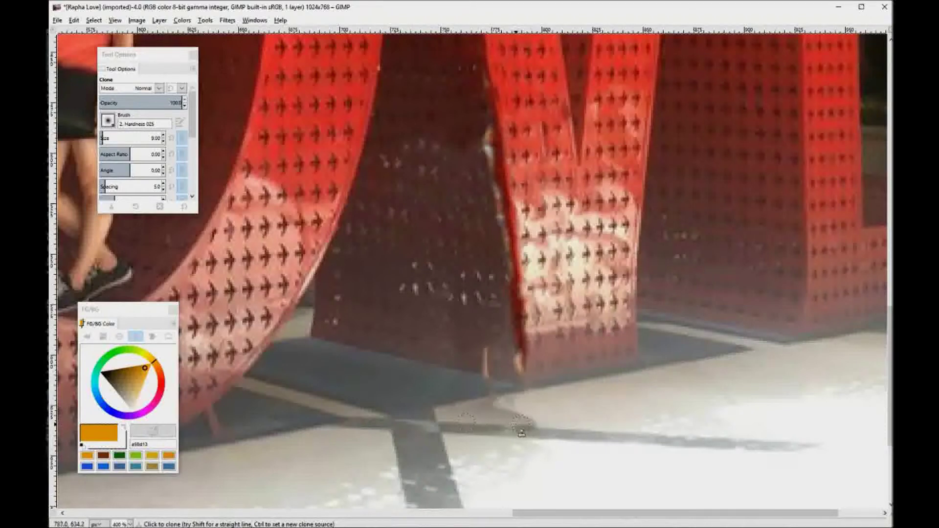
pyautogui.moveTo(524, 424); pyautogui.dragTo(520, 417)
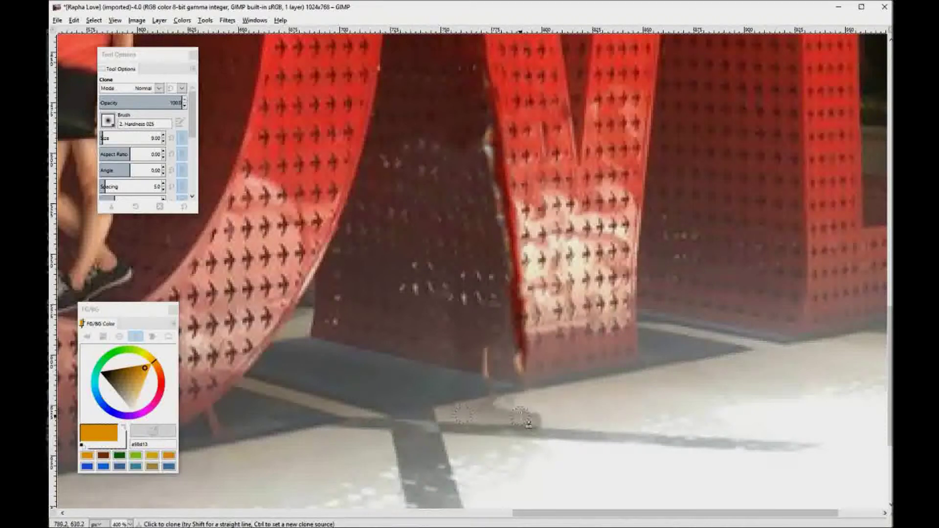
pyautogui.press('ctrl')
pyautogui.keyDown('ctrl'); pyautogui.click(473, 396); pyautogui.keyUp('ctrl')
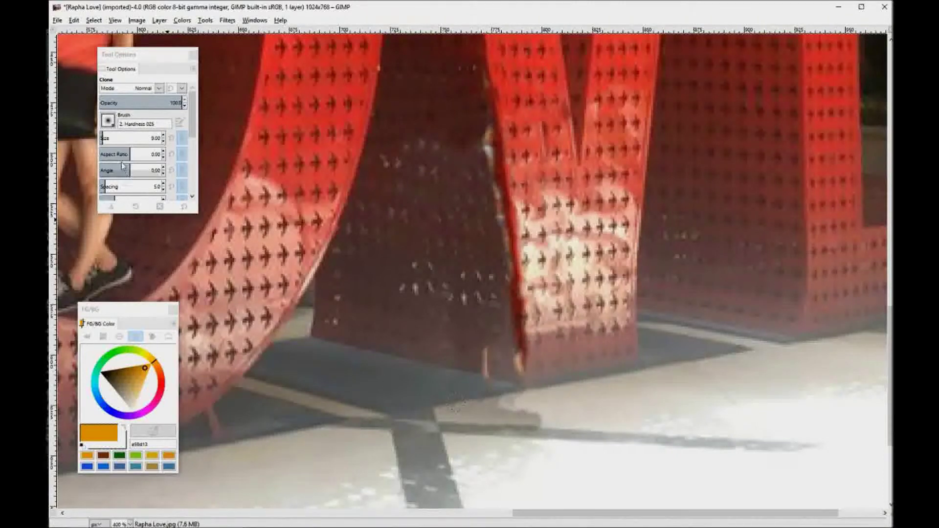
# Lower clone opacity to 47 and blend the shadow edge with cloned ground.
pyautogui.click(138, 103)
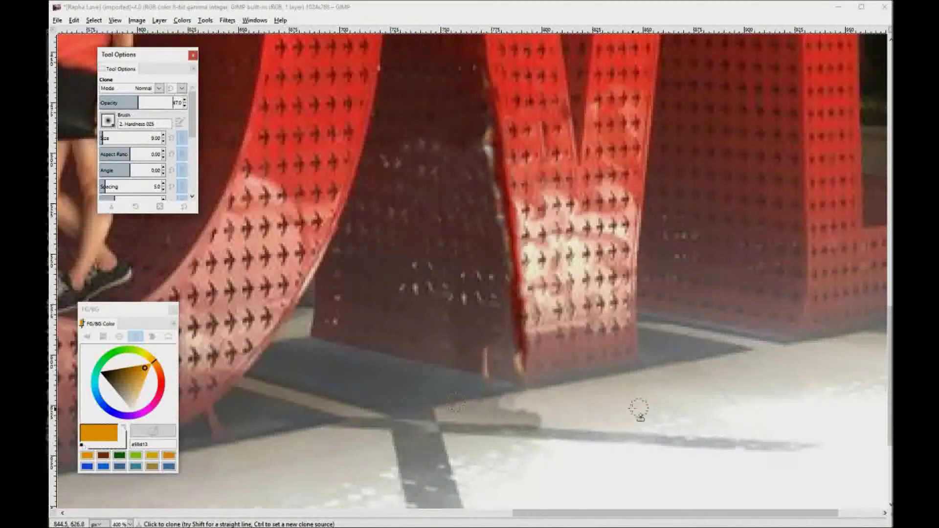
pyautogui.click(622, 403)
pyautogui.press('ctrl')
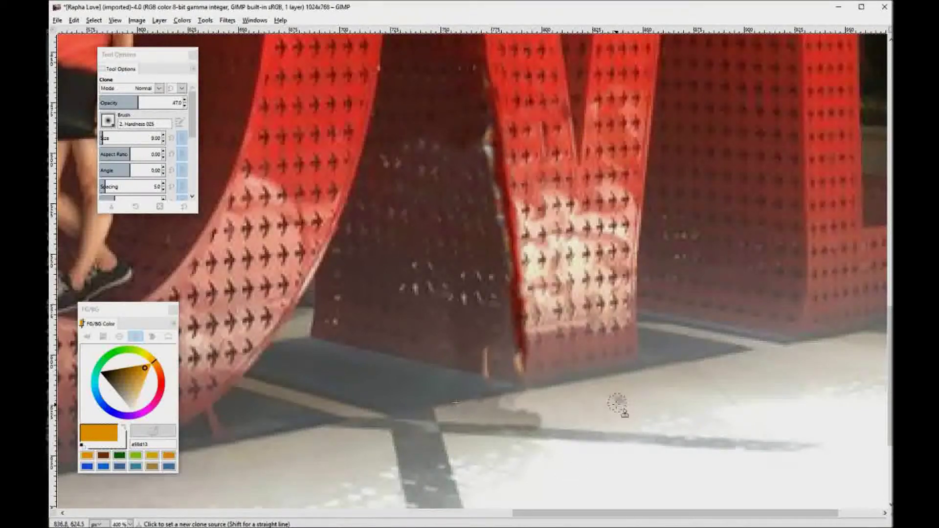
pyautogui.keyDown('ctrl'); pyautogui.click(621, 398); pyautogui.keyUp('ctrl')
pyautogui.moveTo(482, 413); pyautogui.dragTo(530, 417)
pyautogui.moveTo(505, 416); pyautogui.dragTo(532, 414)
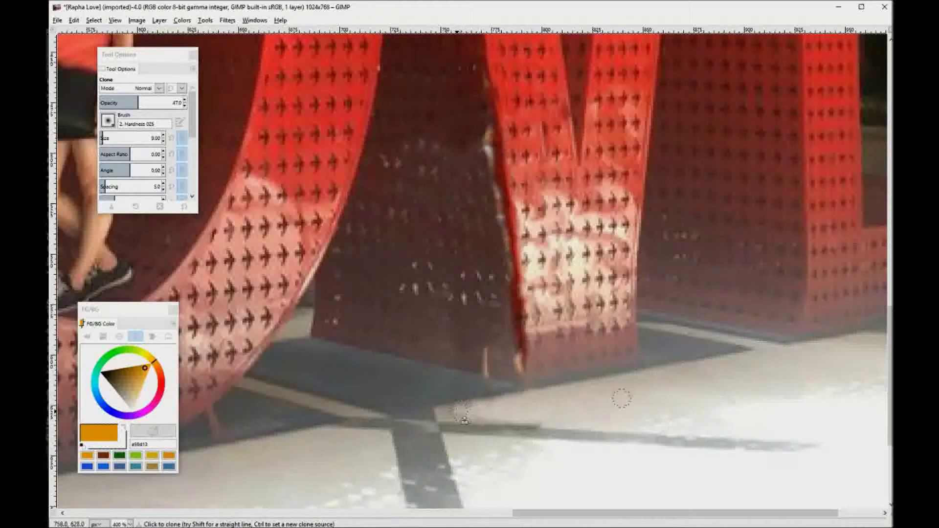
pyautogui.moveTo(446, 414)
pyautogui.mouseDown()
pyautogui.moveTo(544, 421)
pyautogui.moveTo(472, 418)
pyautogui.moveTo(473, 407)
pyautogui.moveTo(560, 399)
pyautogui.mouseUp()
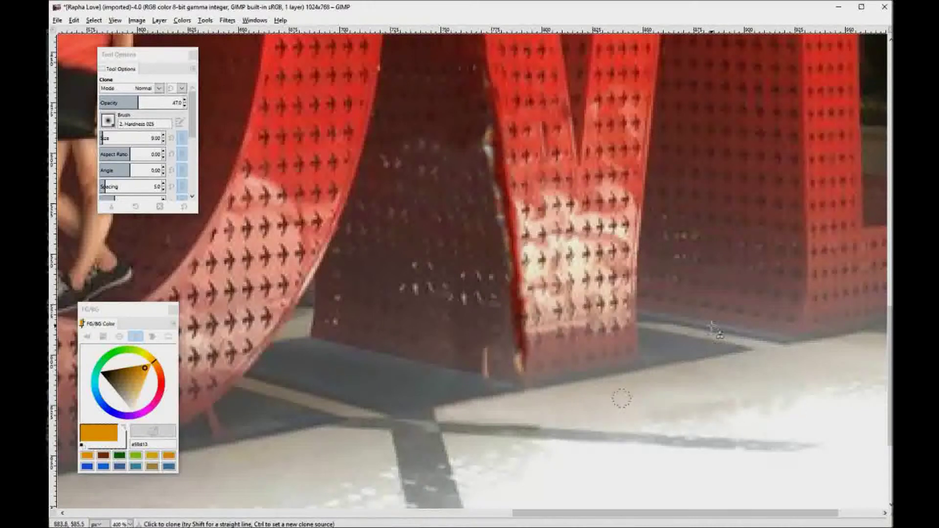
# Touch up the pavement along the letter's base.
pyautogui.press('ctrl')
pyautogui.keyDown('ctrl'); pyautogui.click(551, 429); pyautogui.keyUp('ctrl')
pyautogui.press('ctrl')
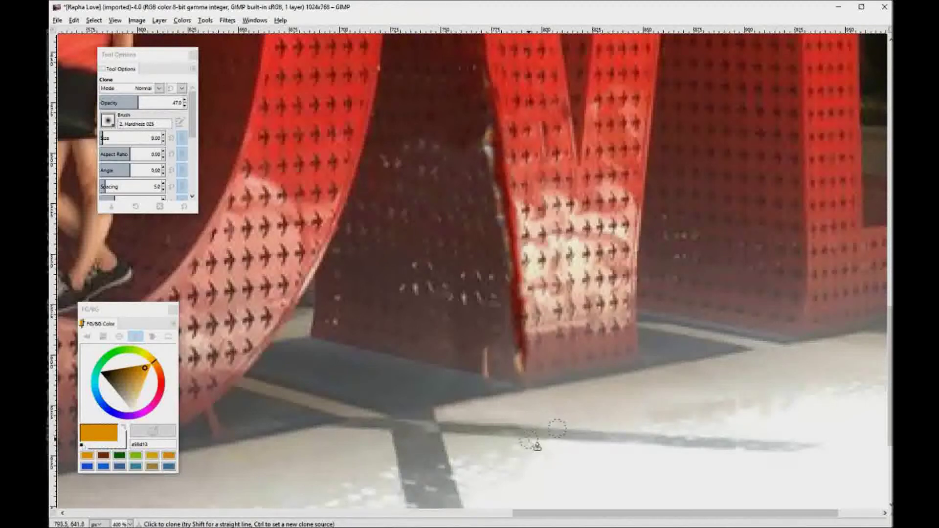
pyautogui.moveTo(460, 371); pyautogui.dragTo(490, 372)
pyautogui.click(175, 103)
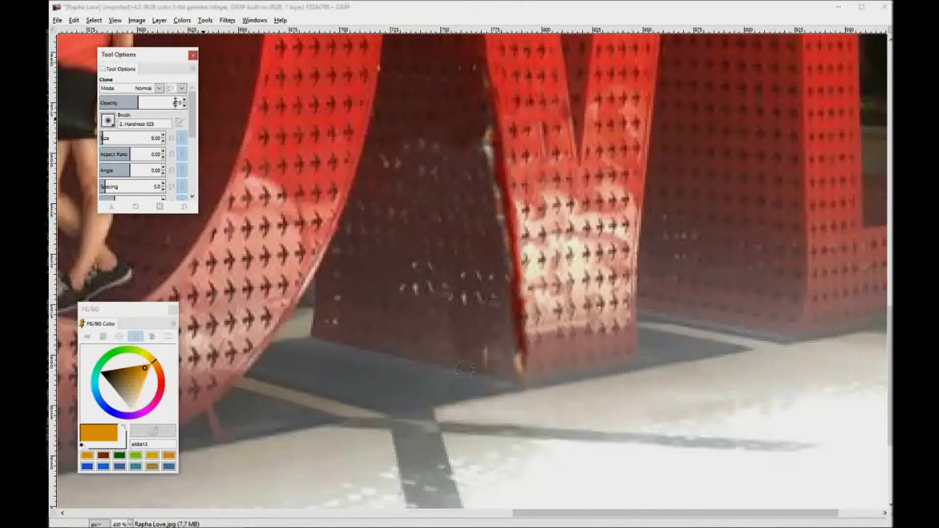
# Clone dark texture over the wall's lower corner and the tan highlight on the letter's edge.
pyautogui.moveTo(175, 103); pyautogui.dragTo(187, 102)
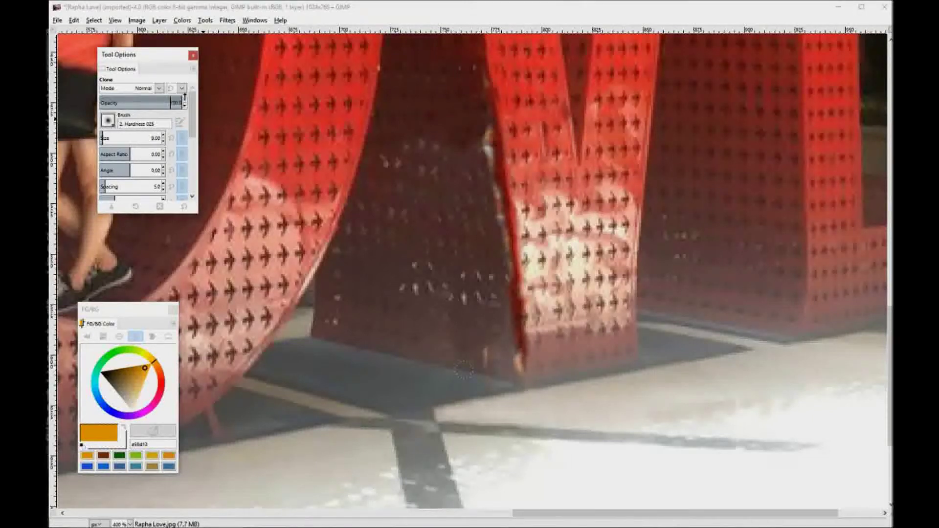
pyautogui.click(486, 373)
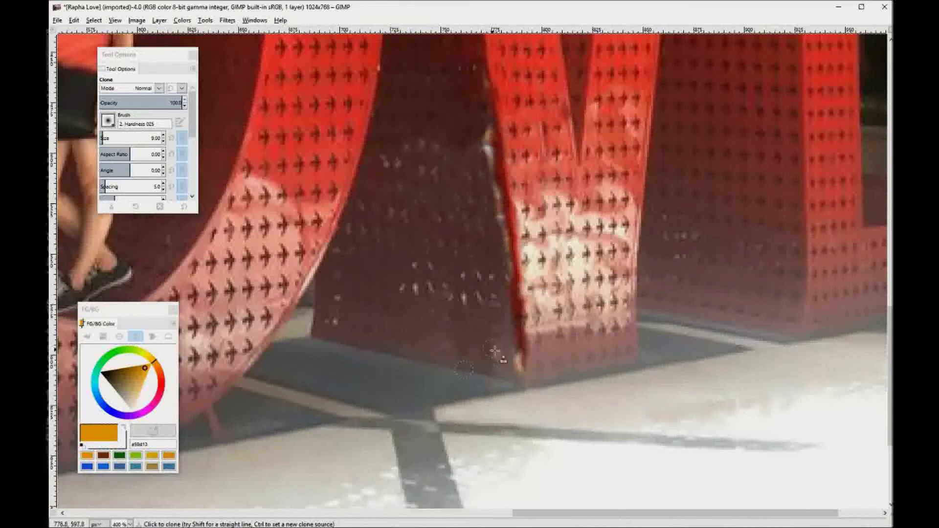
pyautogui.press('ctrl')
pyautogui.moveTo(502, 377); pyautogui.dragTo(491, 343)
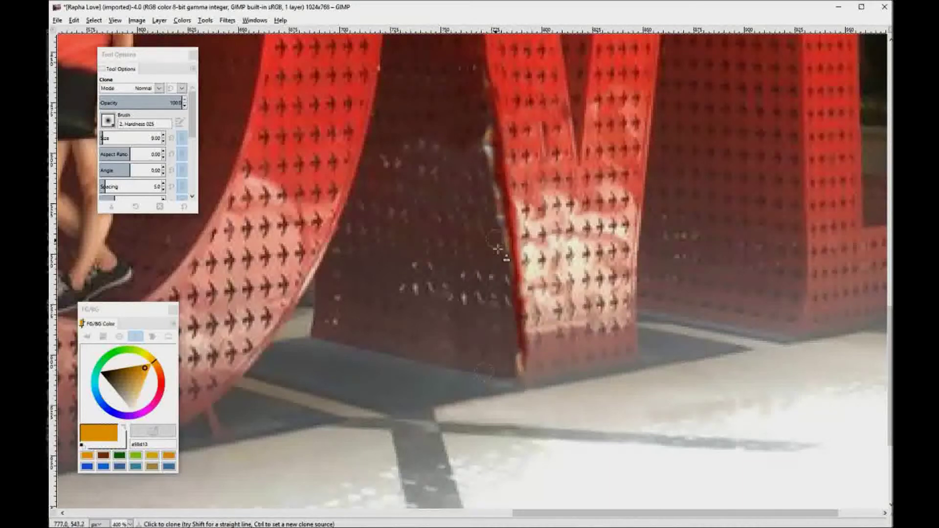
pyautogui.press('ctrl')
pyautogui.keyDown('ctrl'); pyautogui.click(482, 67); pyautogui.keyUp('ctrl')
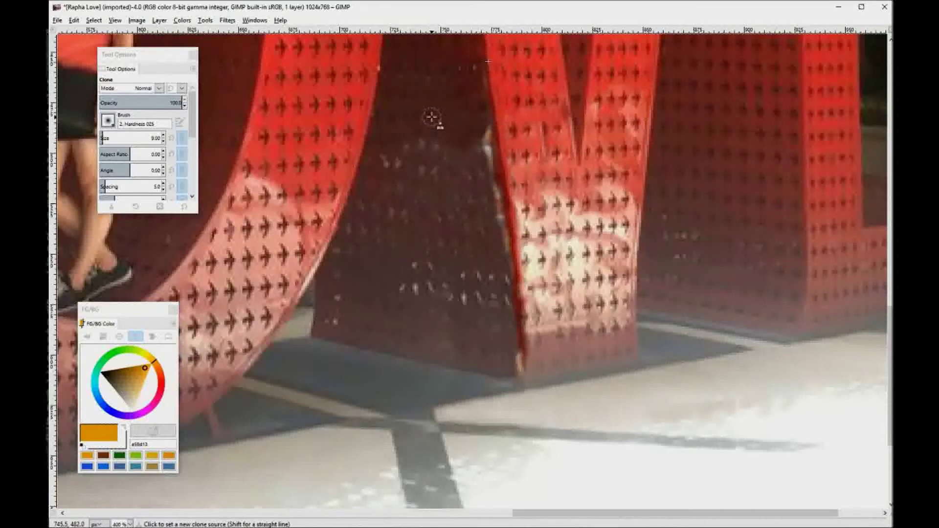
pyautogui.moveTo(466, 143)
pyautogui.mouseDown()
pyautogui.moveTo(485, 144)
pyautogui.moveTo(476, 96)
pyautogui.mouseUp()
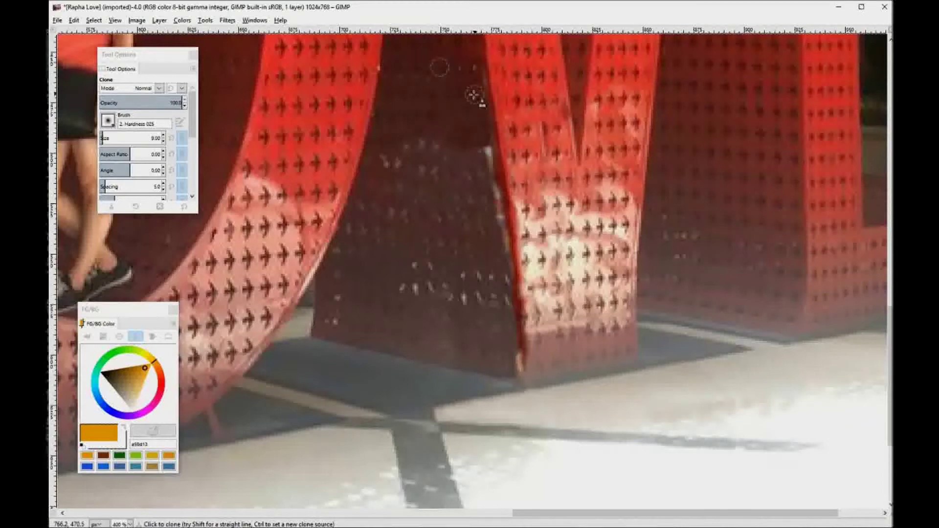
# Paint out the white streak and the V's lower-left spot, then cut clone opacity to about 50.
pyautogui.keyDown('ctrl'); pyautogui.click(423, 169); pyautogui.keyUp('ctrl')
pyautogui.moveTo(487, 171)
pyautogui.mouseDown()
pyautogui.moveTo(486, 147)
pyautogui.moveTo(498, 296)
pyautogui.mouseUp()
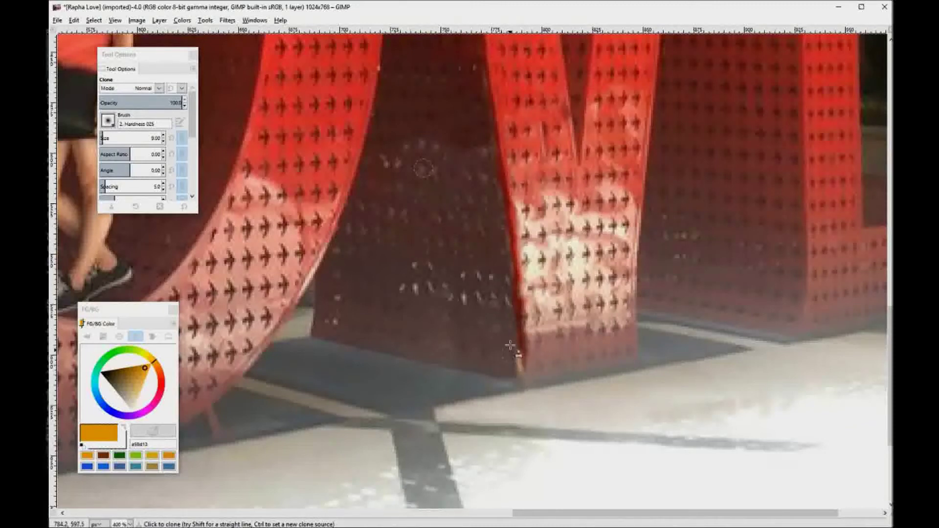
pyautogui.keyDown('ctrl'); pyautogui.click(510, 326); pyautogui.keyUp('ctrl')
pyautogui.moveTo(512, 348); pyautogui.dragTo(520, 376)
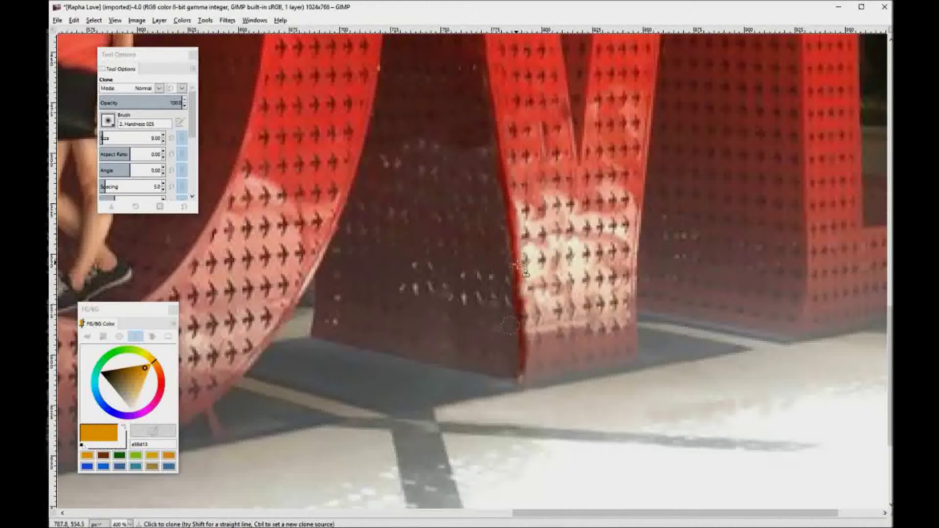
pyautogui.click(141, 103)
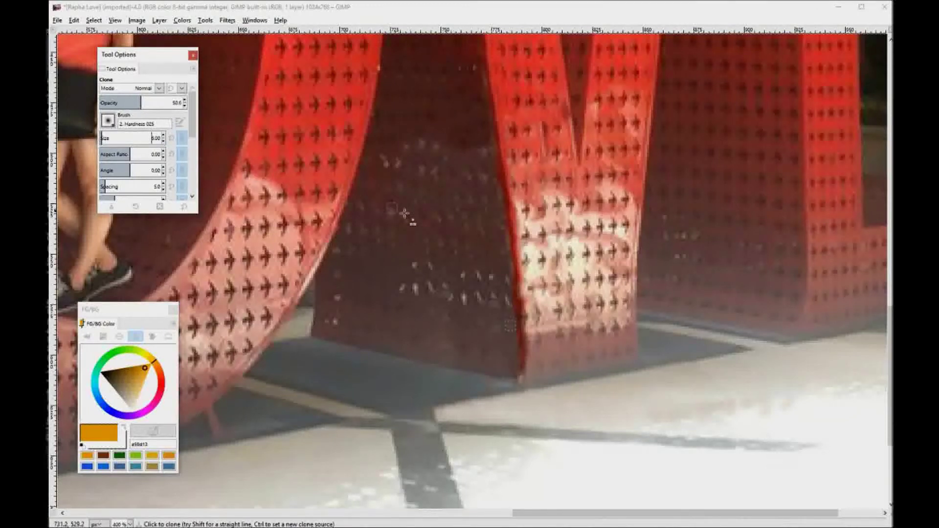
# Blend the V's left edge with several half-opacity clone strokes from fresh sources above.
pyautogui.keyDown('ctrl'); pyautogui.click(486, 260); pyautogui.keyUp('ctrl')
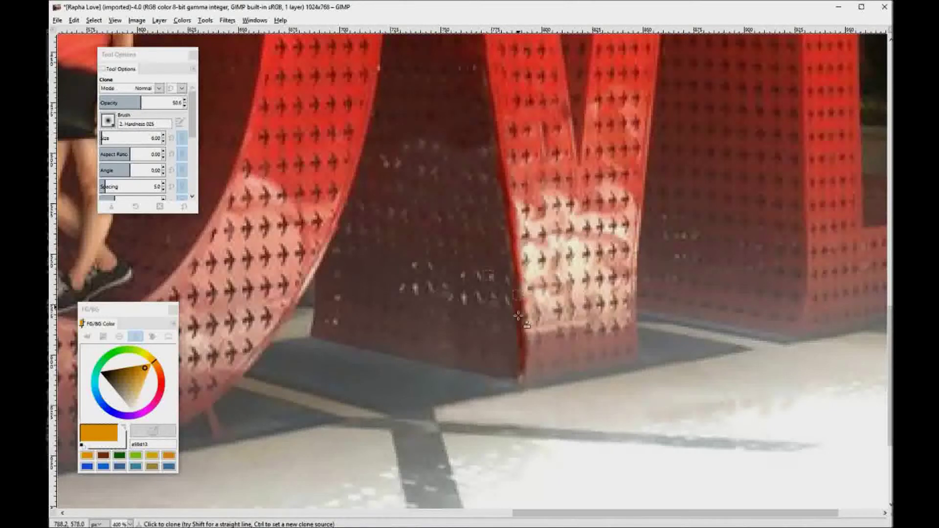
pyautogui.moveTo(516, 326)
pyautogui.mouseDown()
pyautogui.moveTo(519, 361)
pyautogui.moveTo(515, 302)
pyautogui.mouseUp()
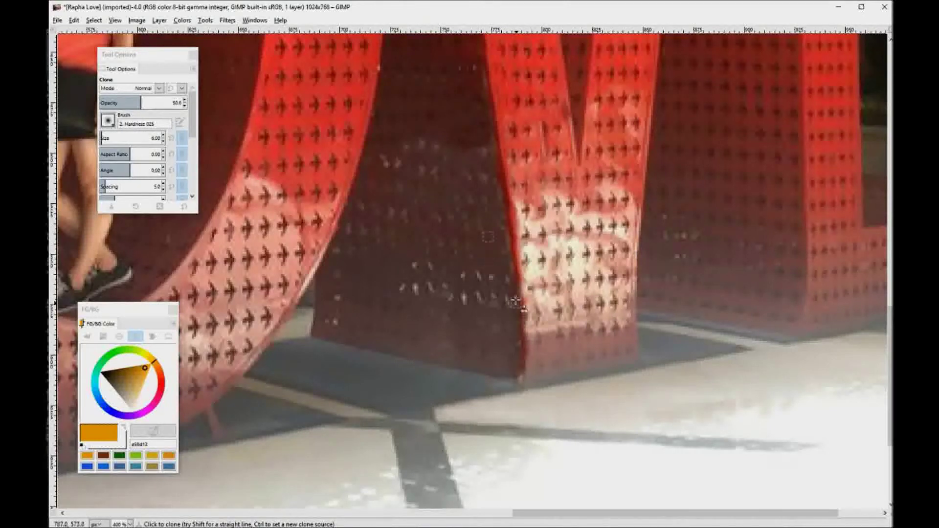
pyautogui.keyDown('ctrl'); pyautogui.click(472, 198); pyautogui.keyUp('ctrl')
pyautogui.moveTo(499, 204); pyautogui.dragTo(513, 321)
pyautogui.moveTo(514, 361); pyautogui.dragTo(516, 364)
pyautogui.keyDown('ctrl'); pyautogui.click(478, 154); pyautogui.keyUp('ctrl')
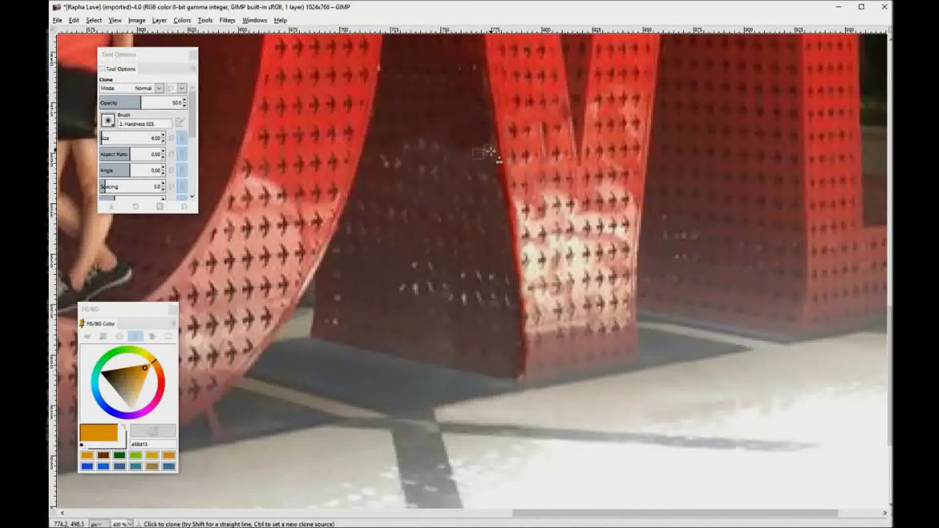
pyautogui.moveTo(494, 157); pyautogui.dragTo(507, 226)
pyautogui.keyDown('ctrl'); pyautogui.click(527, 213); pyautogui.keyUp('ctrl')
pyautogui.moveTo(515, 199)
pyautogui.mouseDown()
pyautogui.moveTo(532, 310)
pyautogui.moveTo(522, 328)
pyautogui.mouseUp()
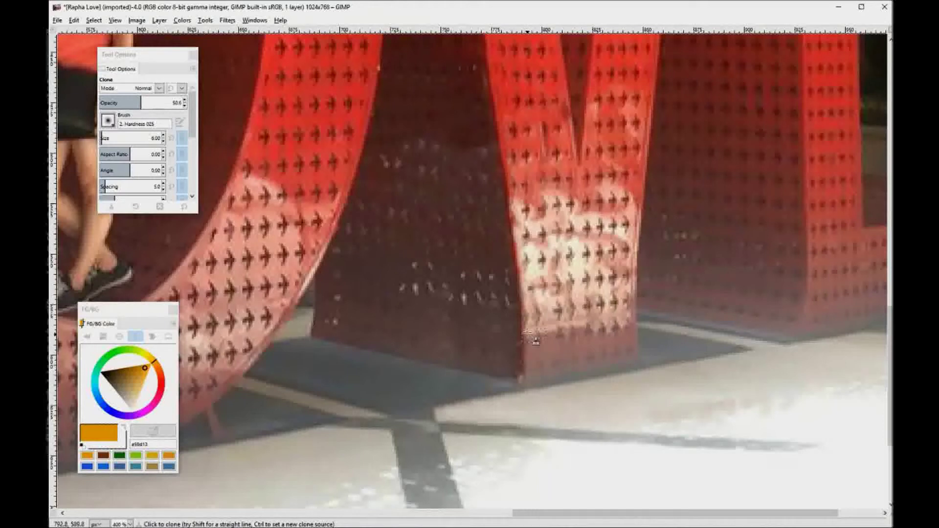
# Smooth the V's bottom edge and corner into its shadow with half-opacity clone strokes.
pyautogui.press('ctrl')
pyautogui.keyDown('ctrl'); pyautogui.click(480, 372); pyautogui.keyUp('ctrl')
pyautogui.moveTo(490, 377); pyautogui.dragTo(510, 381)
pyautogui.press('ctrl')
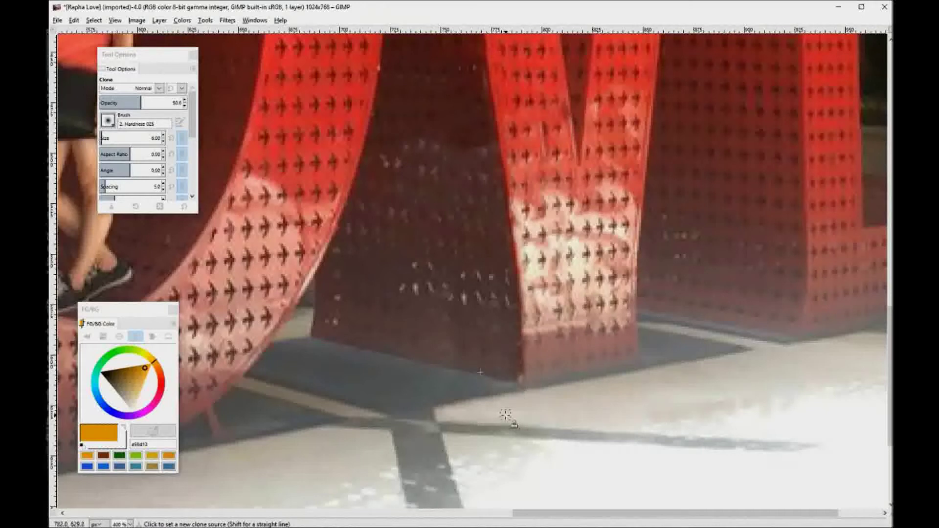
pyautogui.keyDown('ctrl'); pyautogui.click(486, 336); pyautogui.keyUp('ctrl')
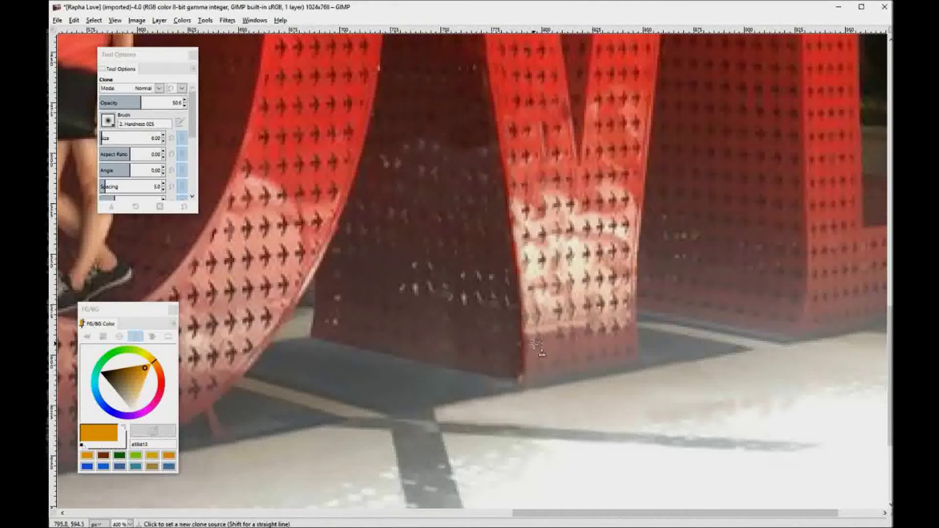
pyautogui.moveTo(531, 301); pyautogui.dragTo(540, 357)
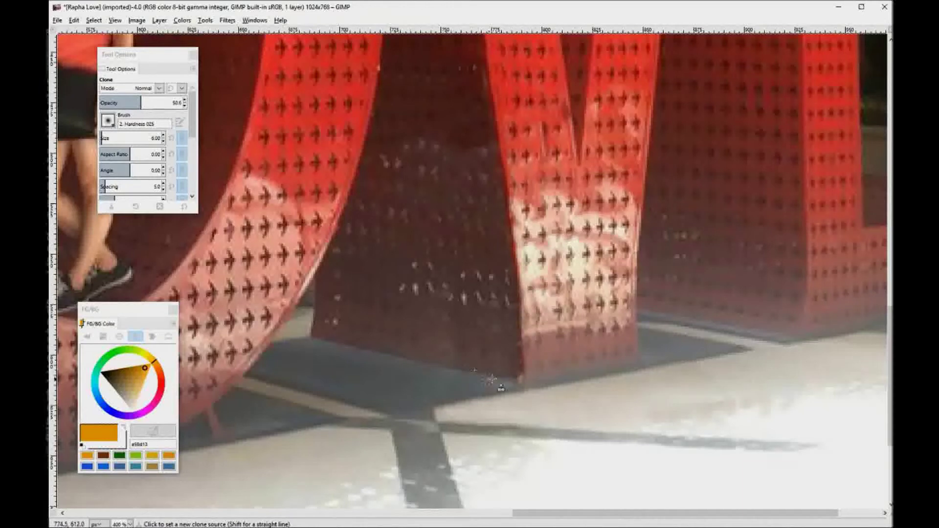
pyautogui.keyDown('ctrl'); pyautogui.click(491, 378); pyautogui.keyUp('ctrl')
pyautogui.moveTo(499, 378); pyautogui.dragTo(496, 380)
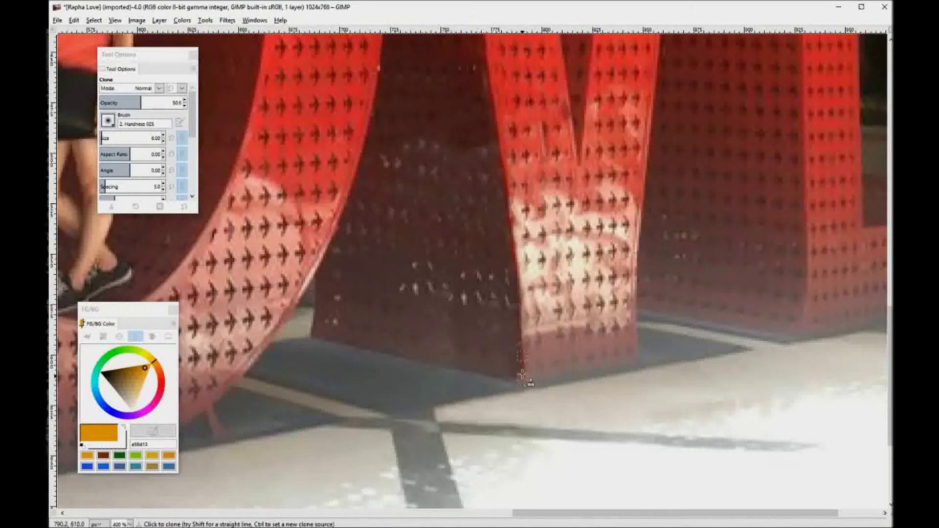
pyautogui.moveTo(522, 378); pyautogui.dragTo(522, 351)
# Set the view zoom to 100% to see the whole retouched LOVE photo.
pyautogui.click(130, 524)
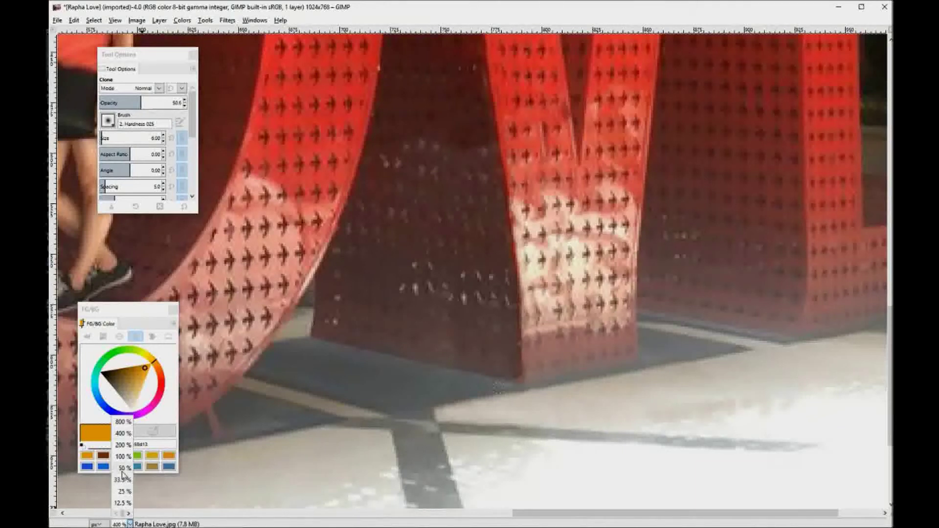
pyautogui.click(124, 458)
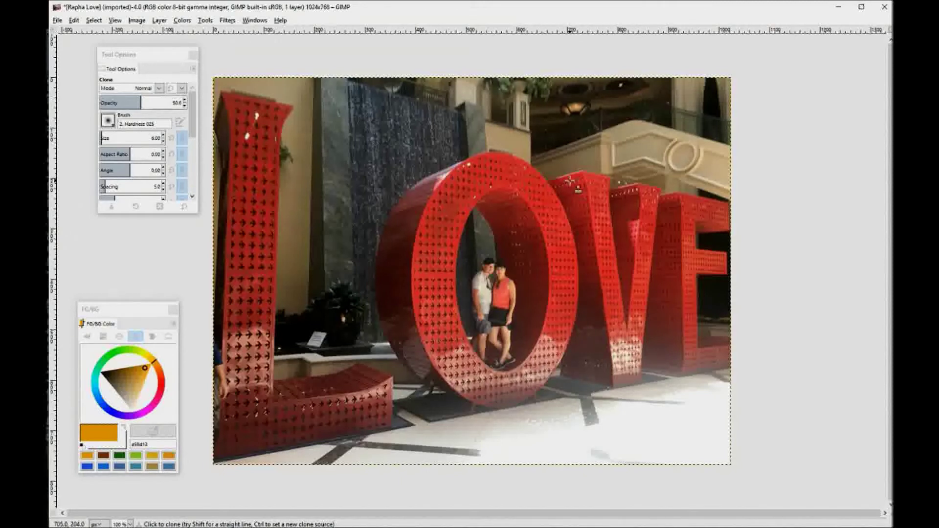
pyautogui.click(59, 21)
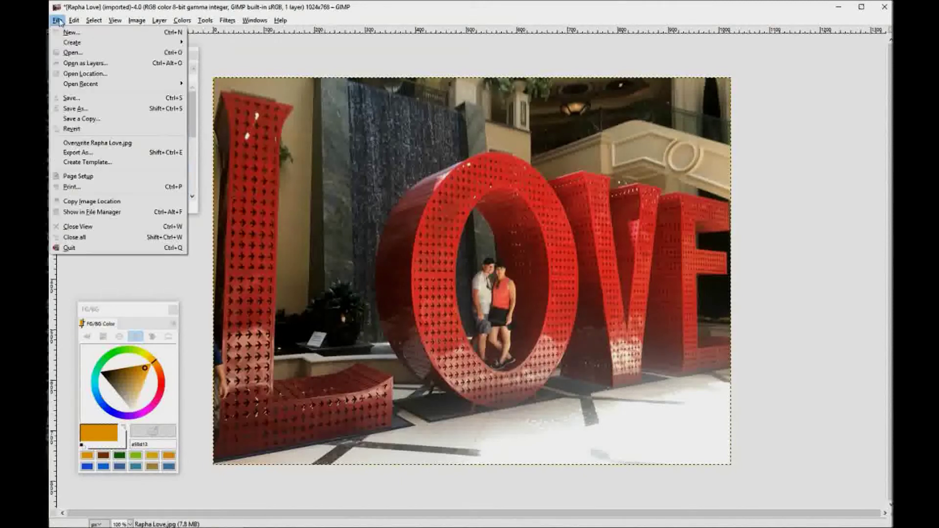
# Bring up the Export Image dialog from the File menu.
pyautogui.click(78, 152)
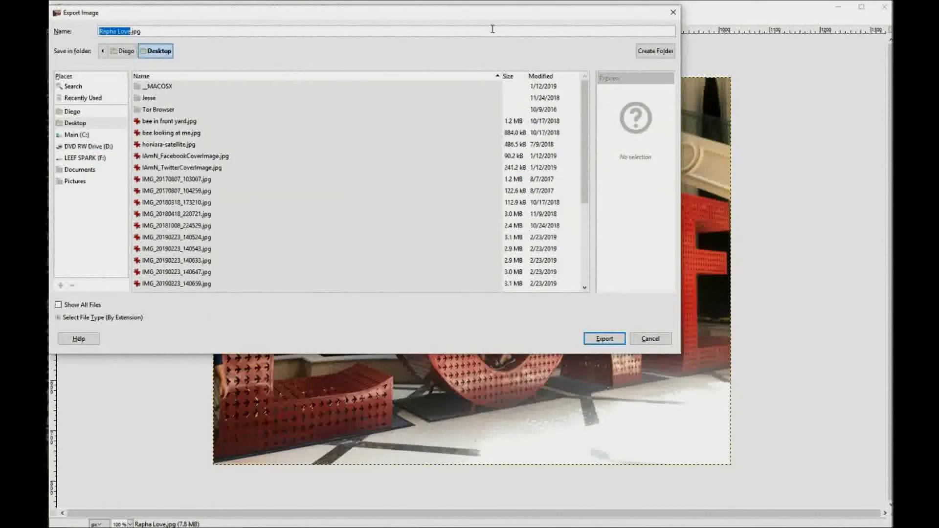
pyautogui.click(673, 12)
pyautogui.click(57, 21)
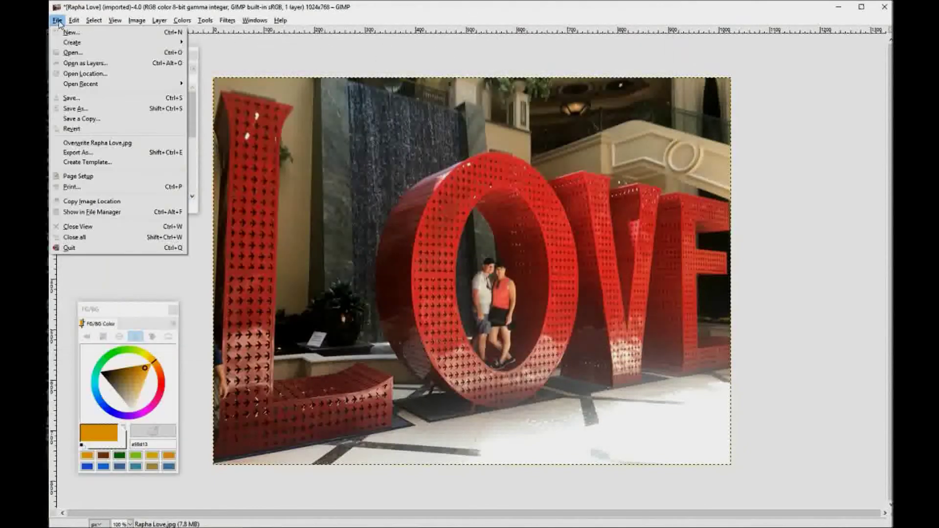
pyautogui.click(78, 108)
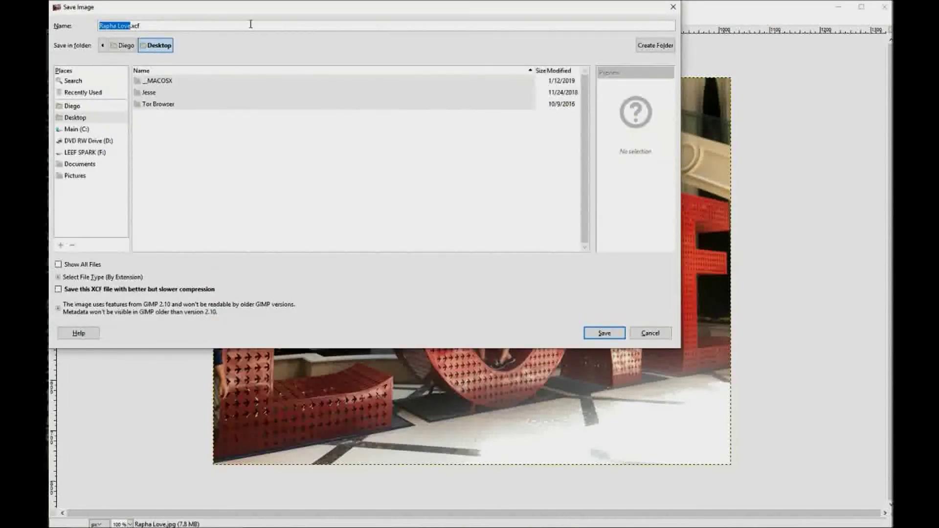
pyautogui.click(673, 7)
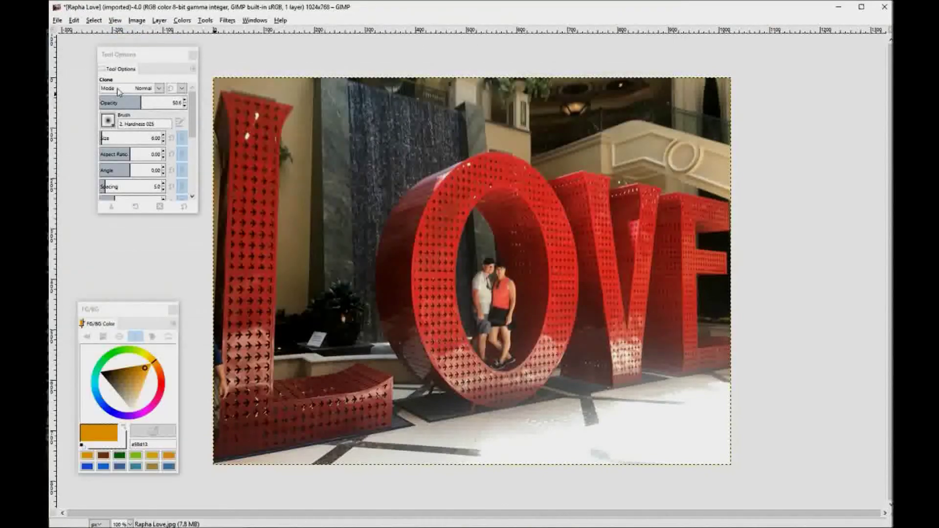
pyautogui.click(58, 20)
pyautogui.click(78, 152)
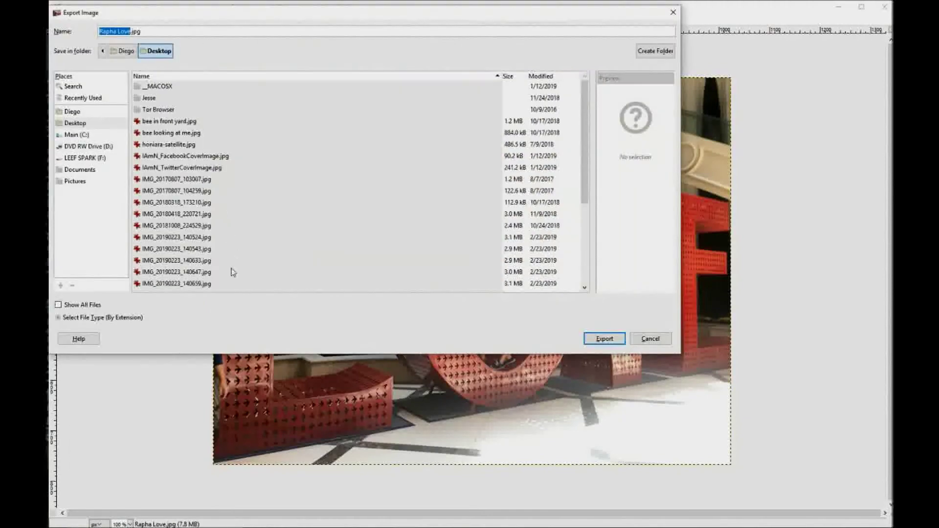
pyautogui.click(122, 32)
pyautogui.click(76, 125)
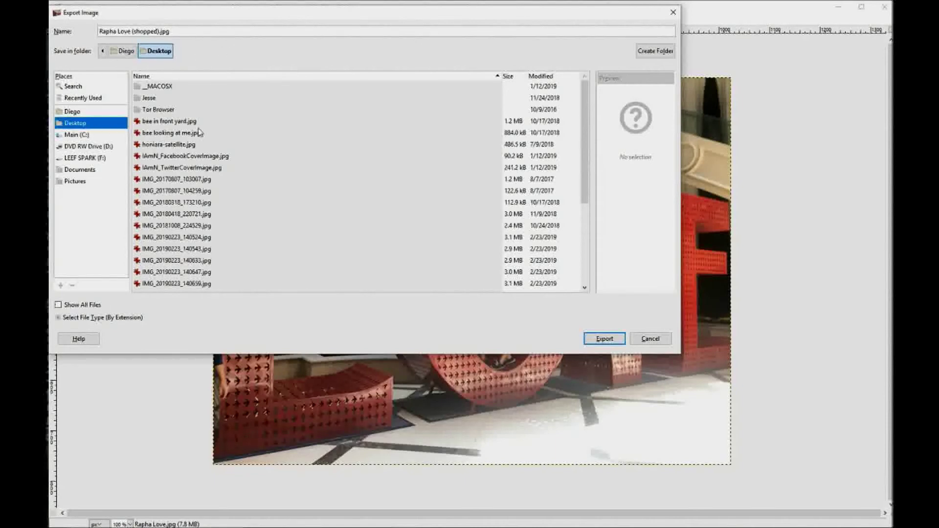
pyautogui.click(612, 340)
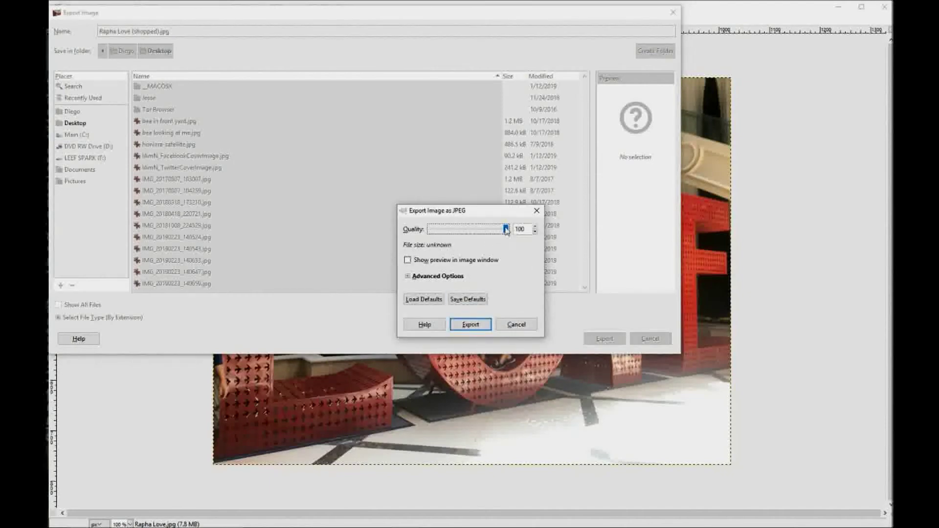
pyautogui.click(468, 325)
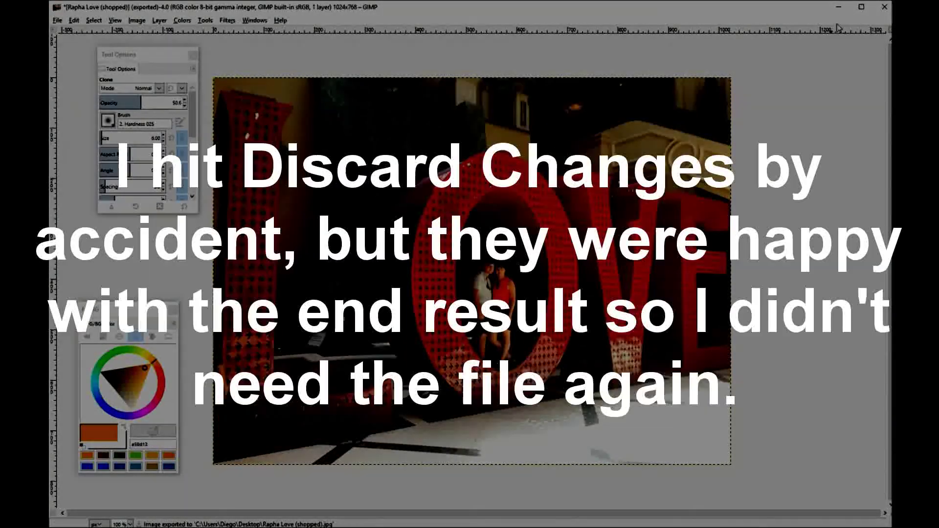
pyautogui.click(884, 7)
# Discard the image's unsaved changes and quit GIMP.
pyautogui.click(492, 341)
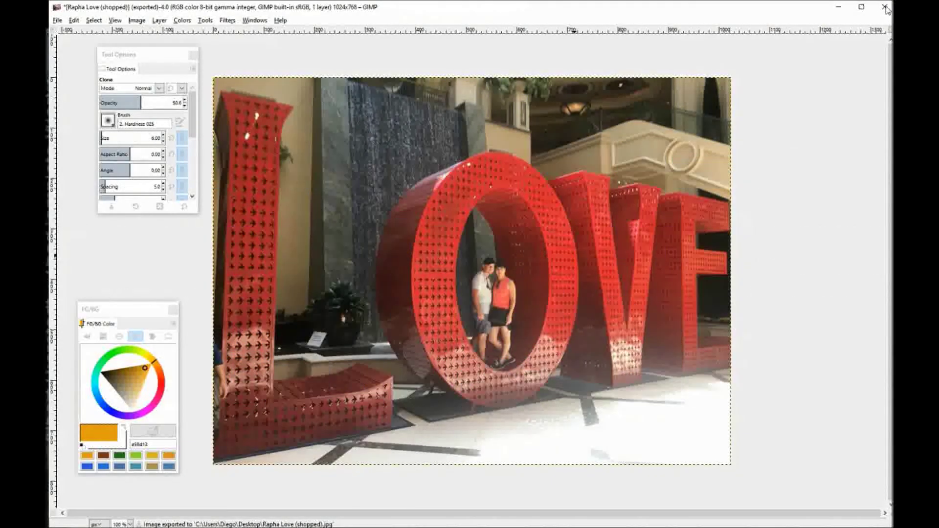
pyautogui.click(886, 8)
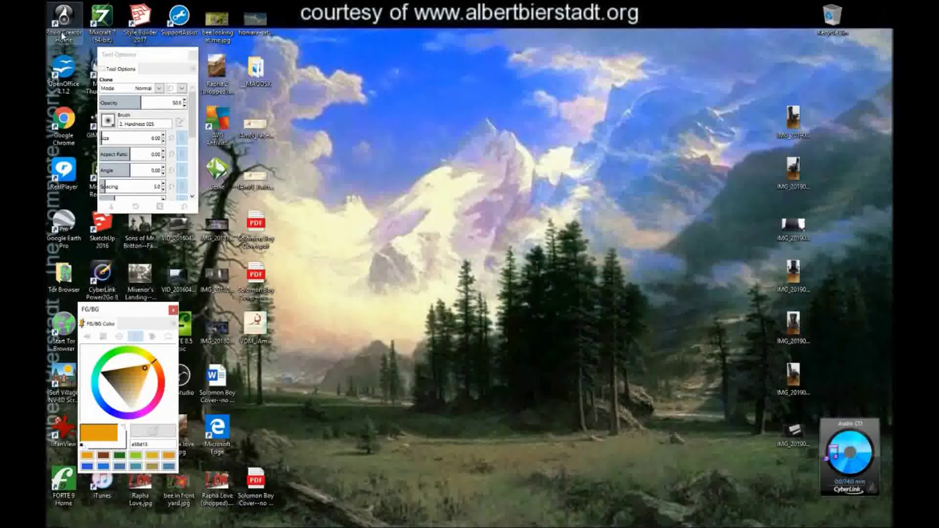
pyautogui.click(107, 124)
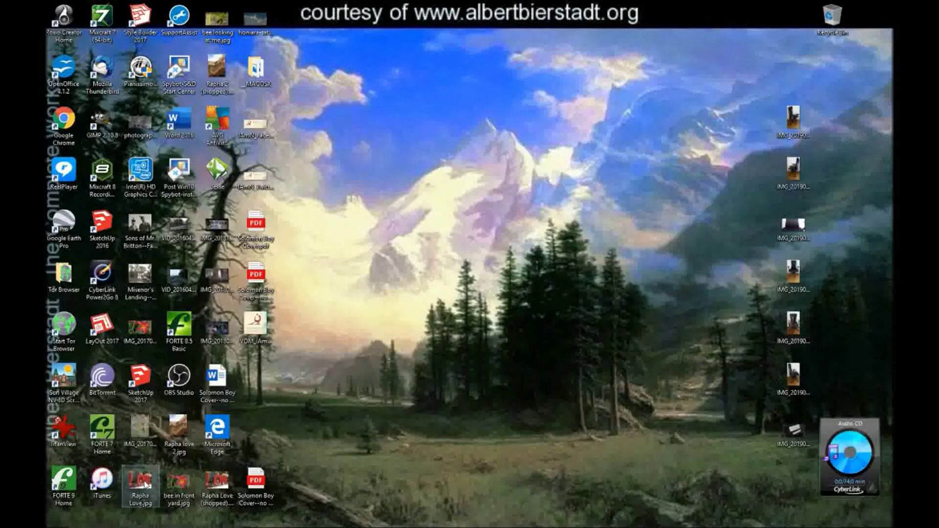
# View 'Rapha Love (shopped).jpg' in IrfanView 32-bit to check the retouch, then close it.
pyautogui.rightClick(219, 483)
pyautogui.moveTo(263, 332)
pyautogui.click(394, 344)
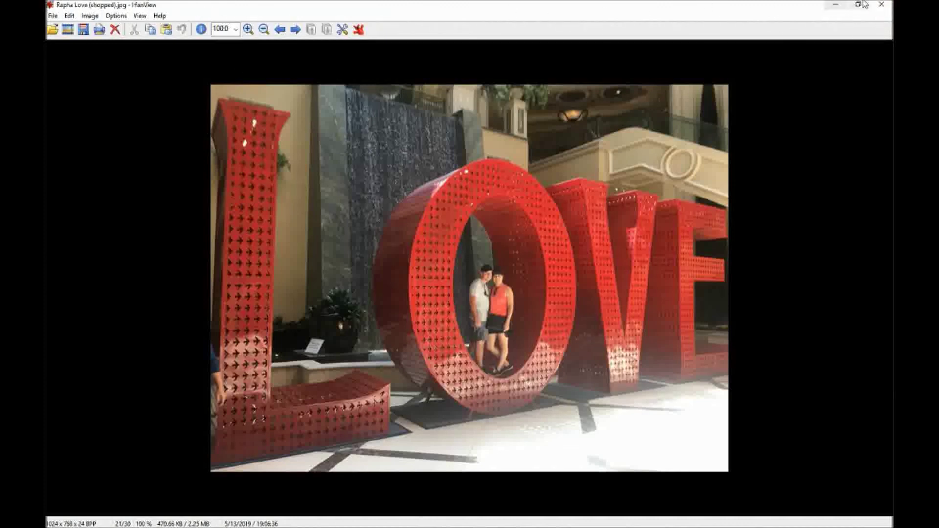
pyautogui.click(881, 4)
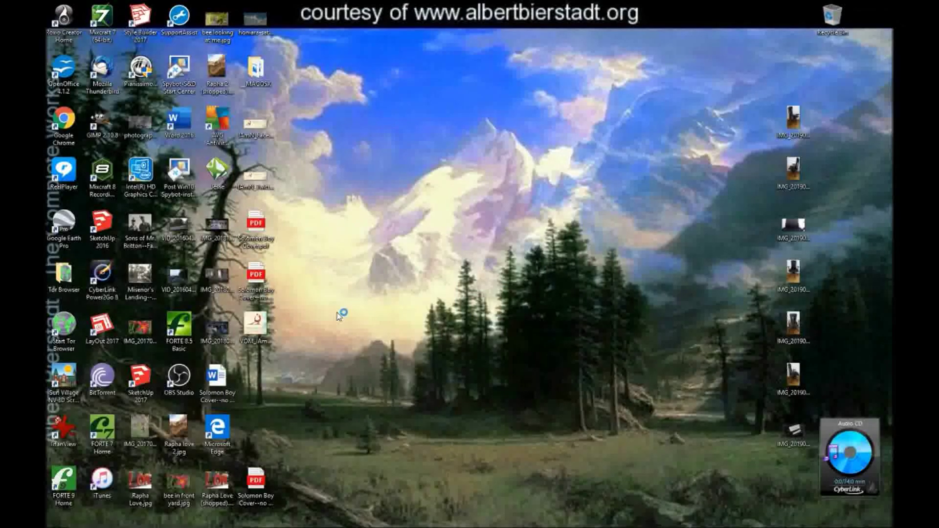
# Bring up the exported photo's context menu, then dismiss it on the empty desktop.
pyautogui.rightClick(218, 486)
pyautogui.click(490, 302)
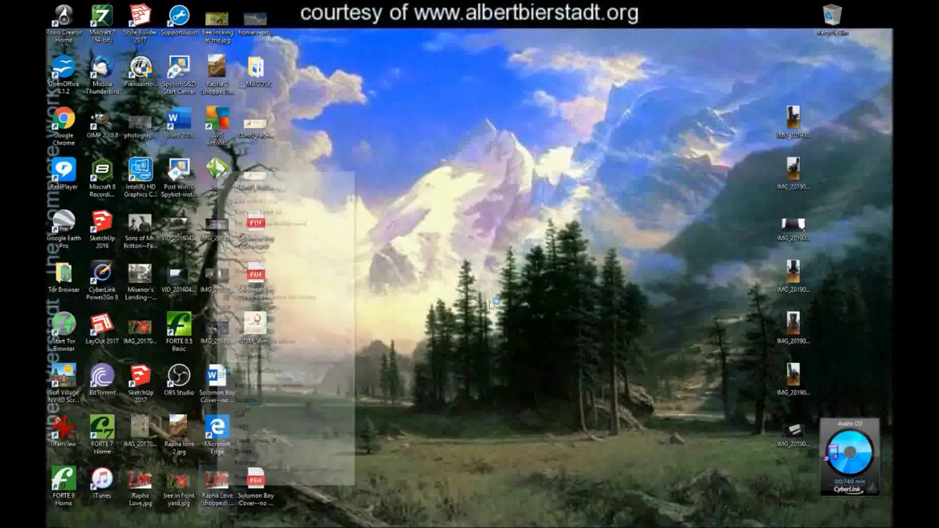